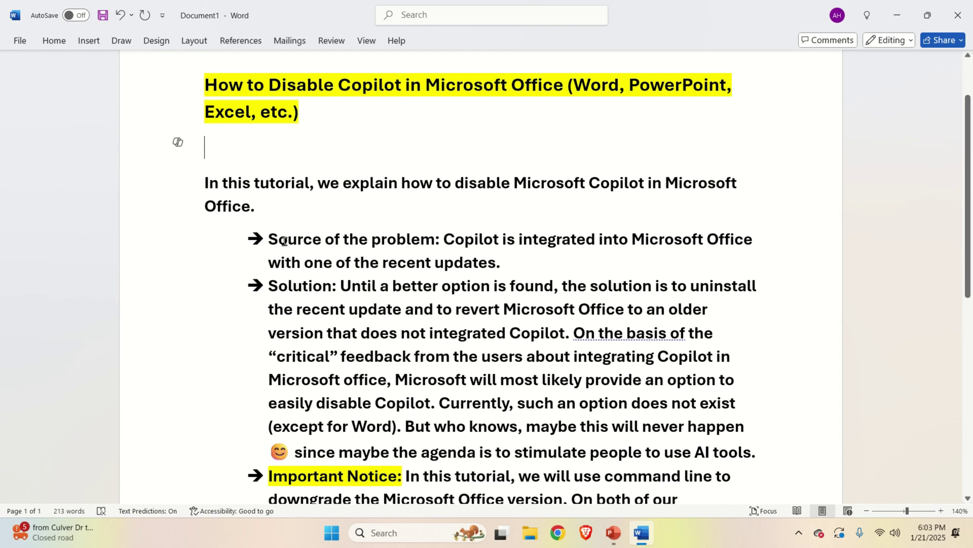
# Highlight the 'Source of the problem' phrase and the start of the Solution sentence, then deselect.
pyautogui.moveTo(269, 239); pyautogui.dragTo(439, 242)
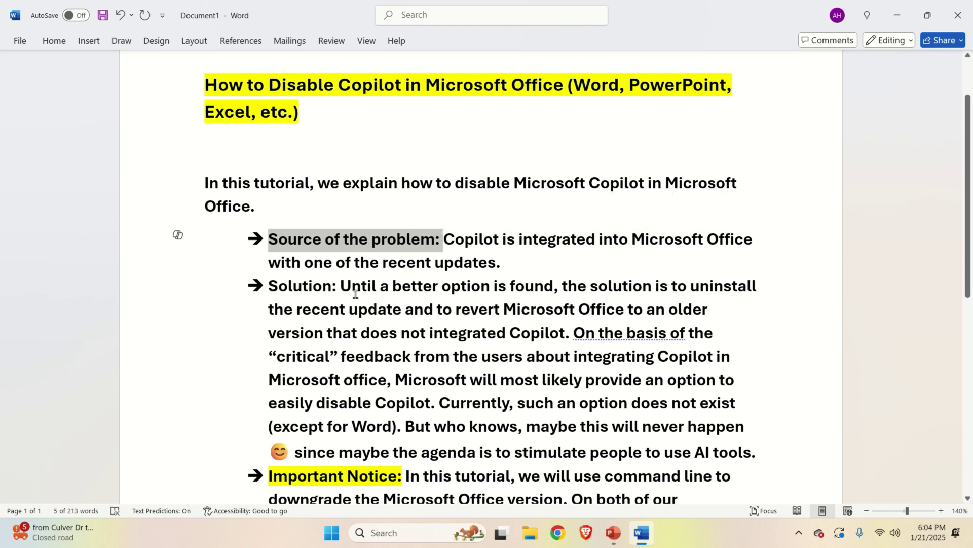
pyautogui.moveTo(343, 289); pyautogui.dragTo(783, 296)
pyautogui.click(795, 330)
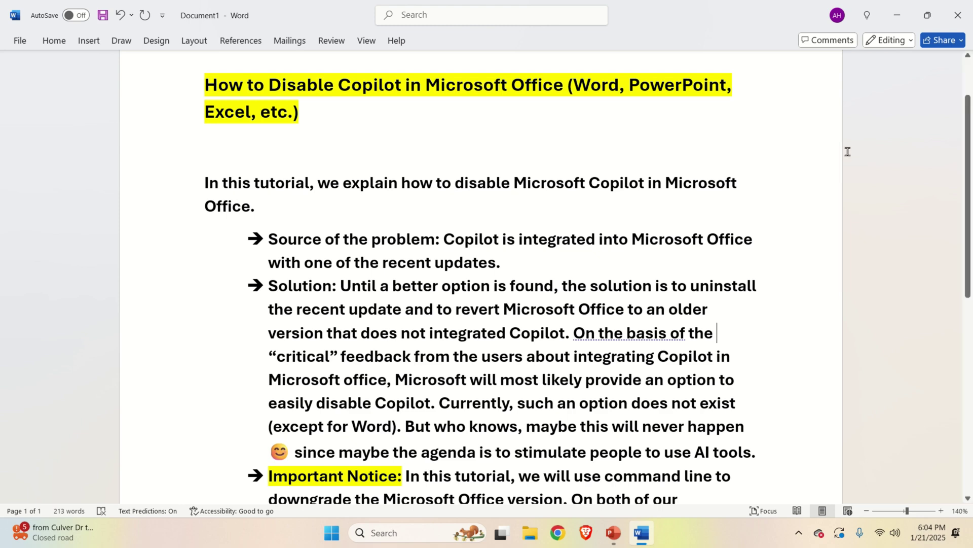
# Scroll to the Important Notice, highlight the disclaimer sentence beginning 'However', then deselect it.
pyautogui.scroll(-5, 670, 282)
pyautogui.scroll(-1, 670, 282)
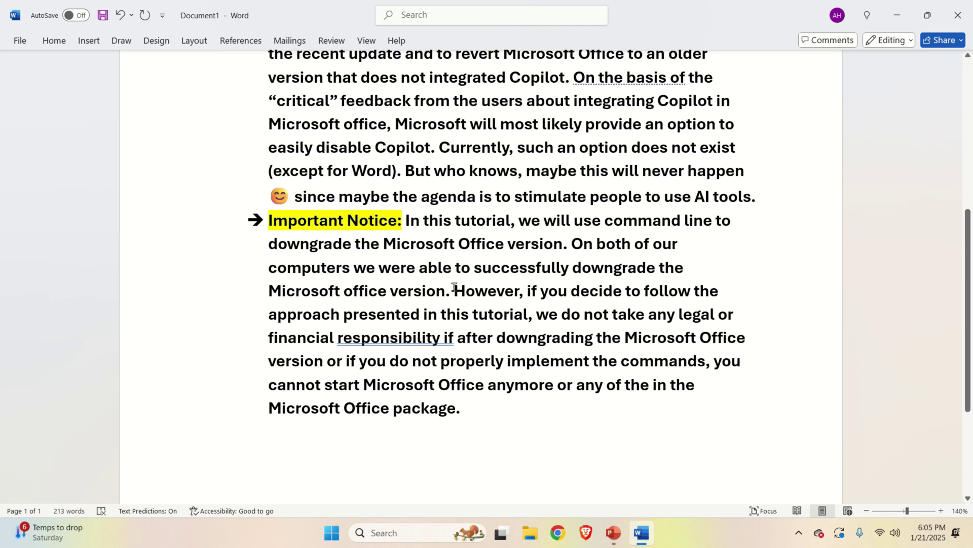
pyautogui.moveTo(454, 288); pyautogui.dragTo(758, 365)
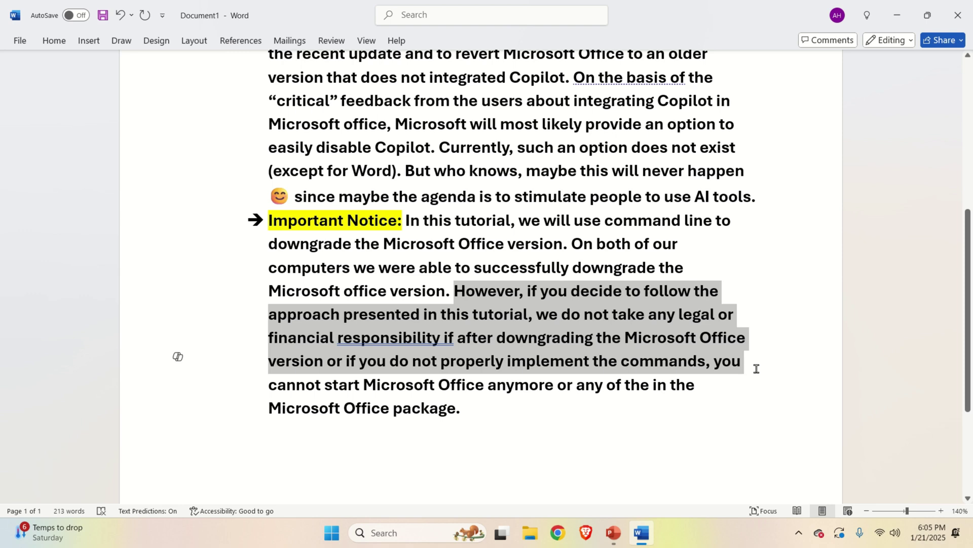
pyautogui.moveTo(758, 371); pyautogui.dragTo(754, 385)
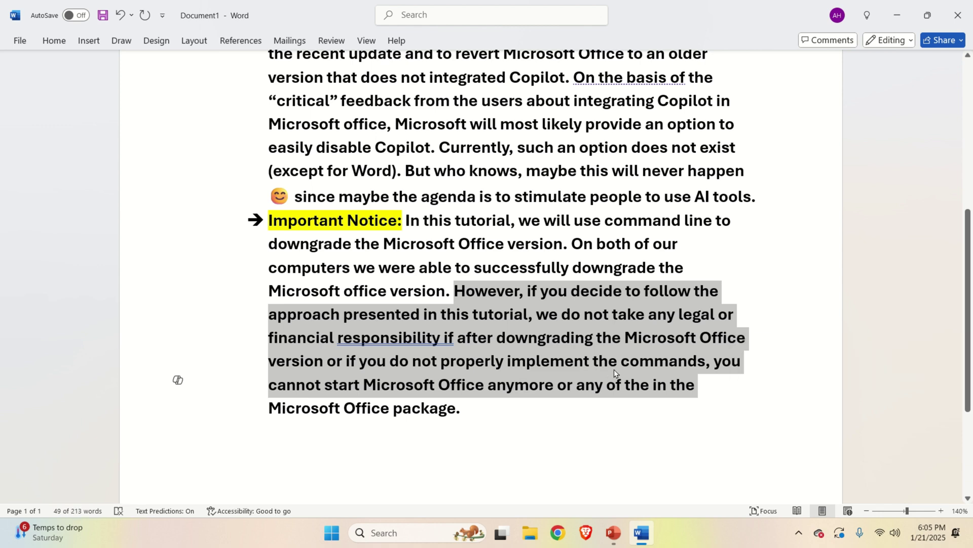
pyautogui.click(600, 407)
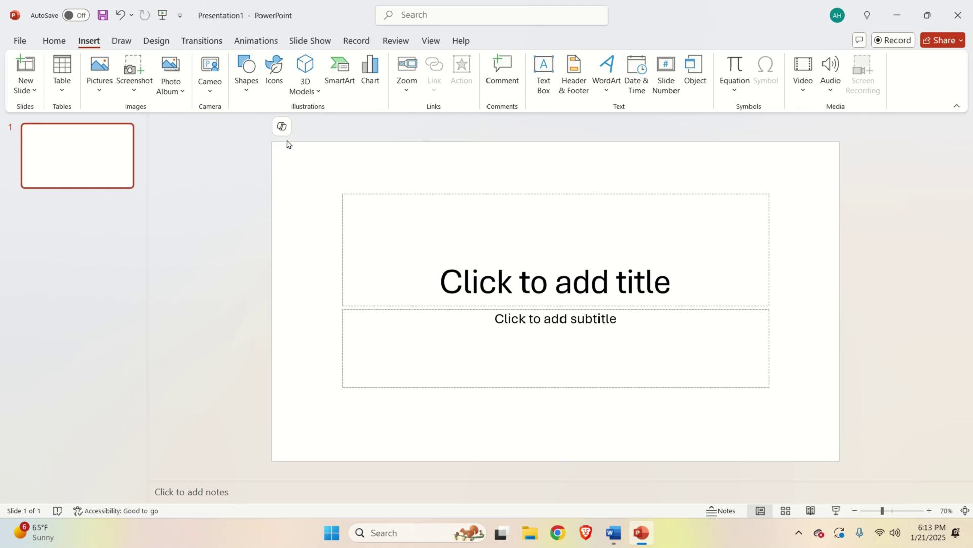
# Check PowerPoint's Copilot slide options, then open Draft with Copilot in Word's blank Document1.
pyautogui.click(282, 126)
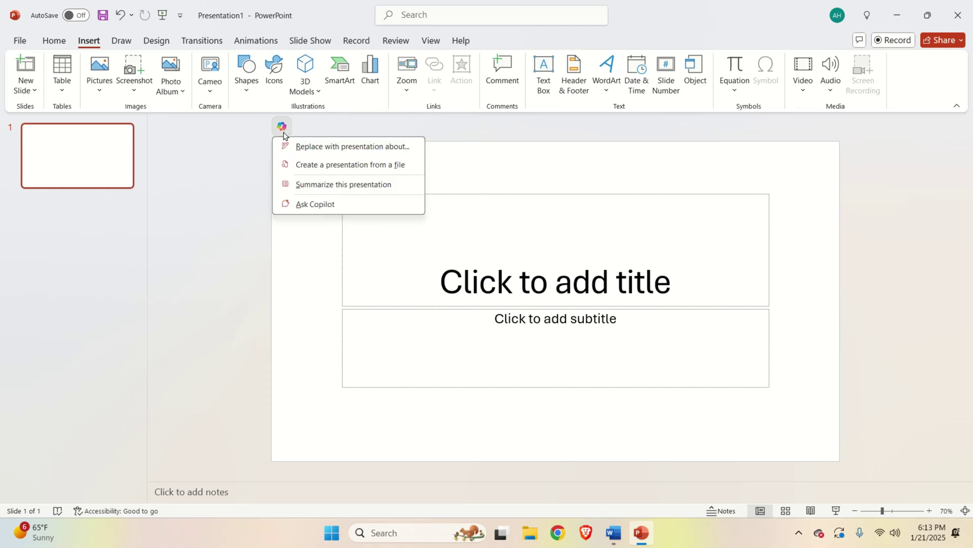
pyautogui.click(252, 154)
pyautogui.click(613, 532)
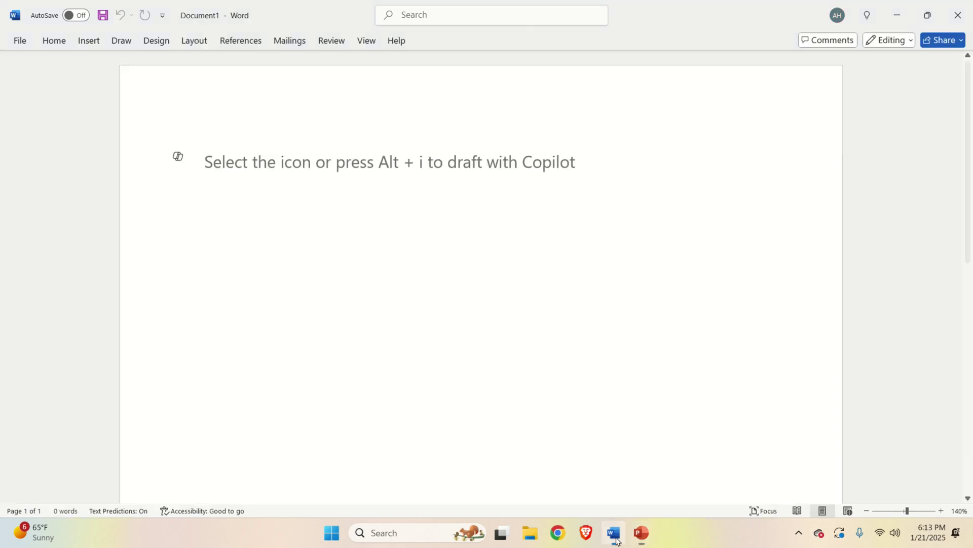
pyautogui.click(178, 158)
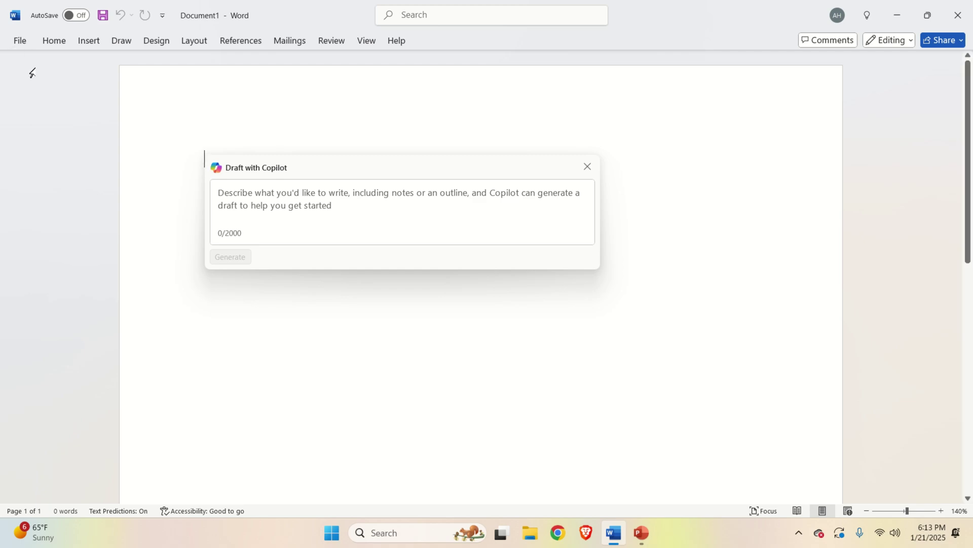
# Turn off Enable Copilot in Word's Options and apply the change.
pyautogui.click(24, 45)
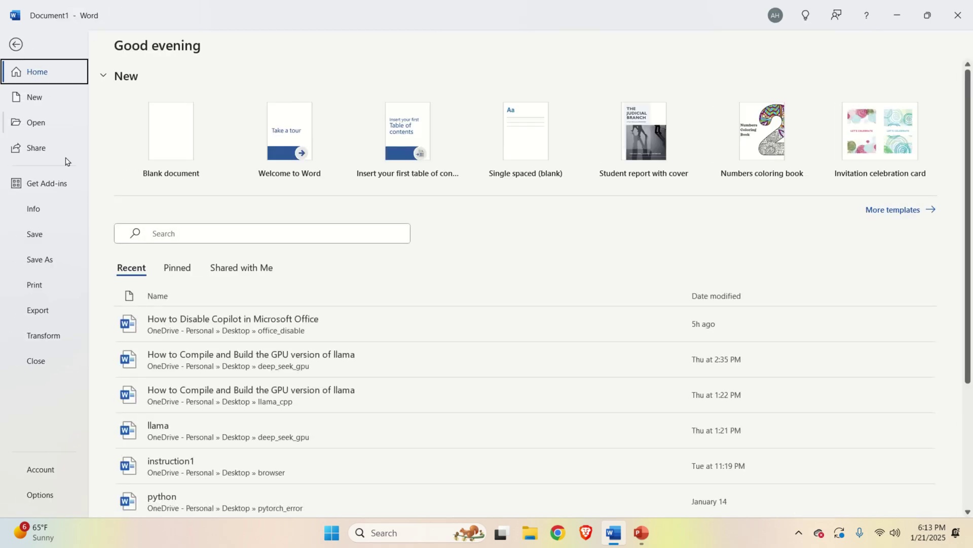
pyautogui.press('Escape')
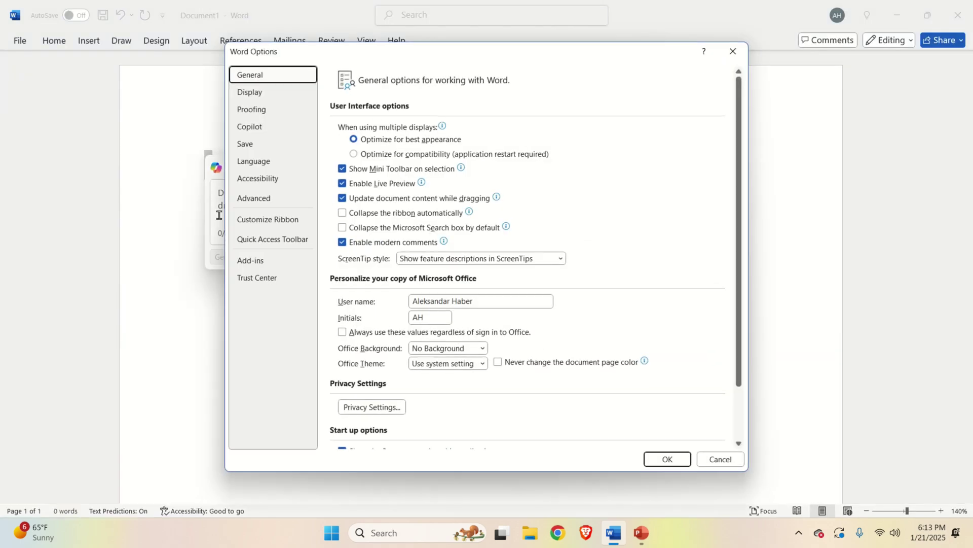
pyautogui.click(270, 133)
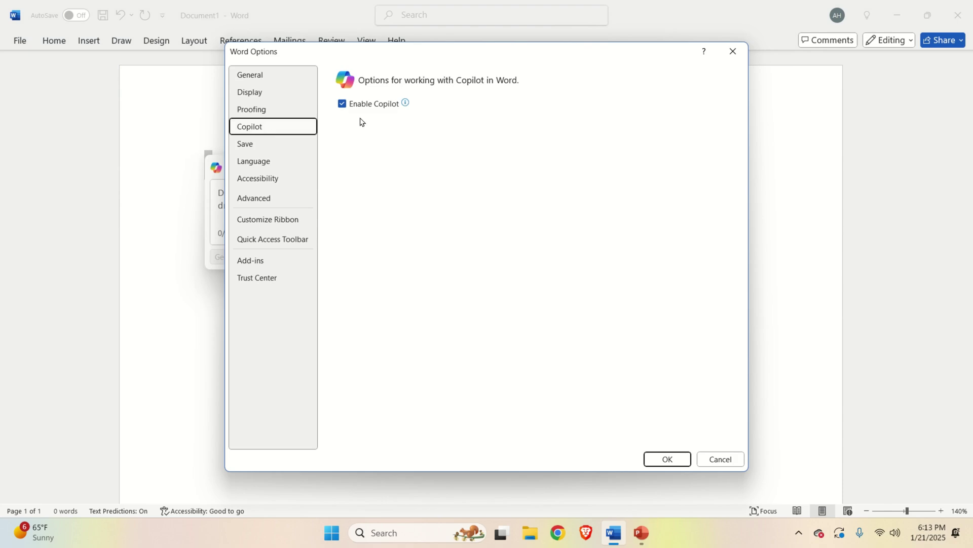
pyautogui.click(343, 104)
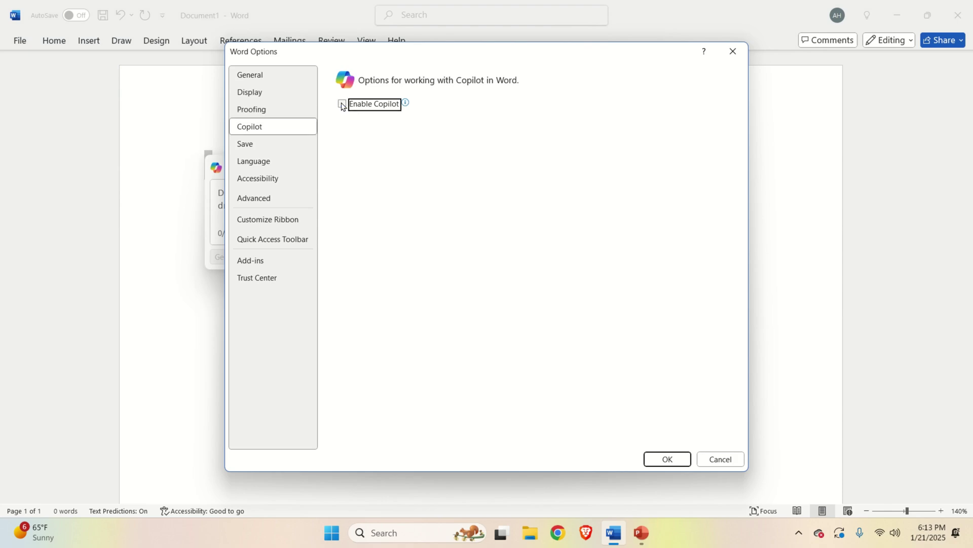
pyautogui.click(668, 459)
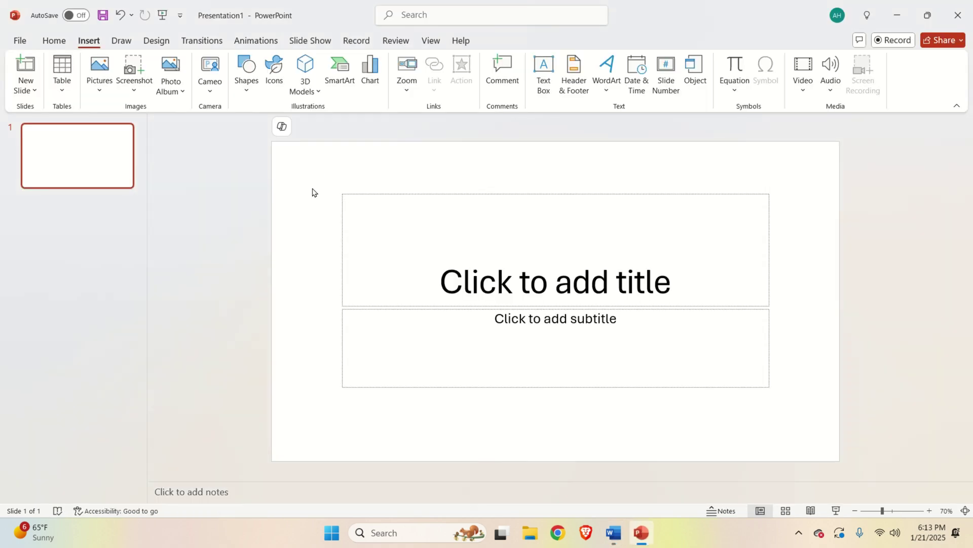
# Re-enable Copilot in Word's Options and apply the change.
pyautogui.click(614, 532)
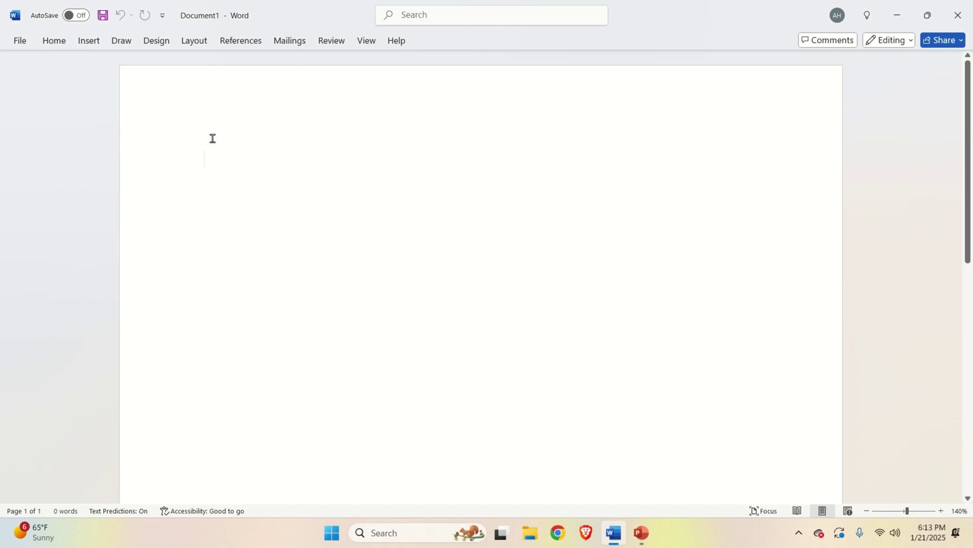
pyautogui.click(19, 40)
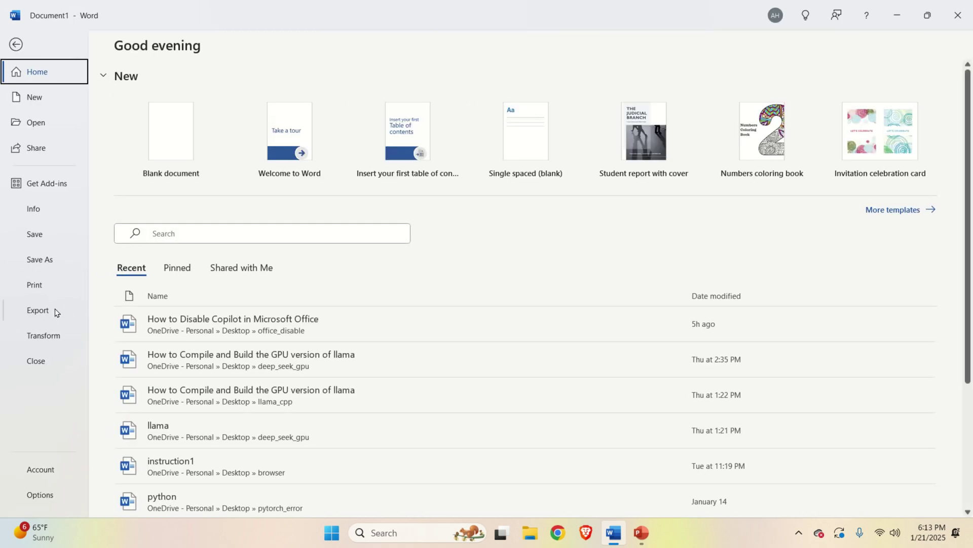
pyautogui.click(51, 499)
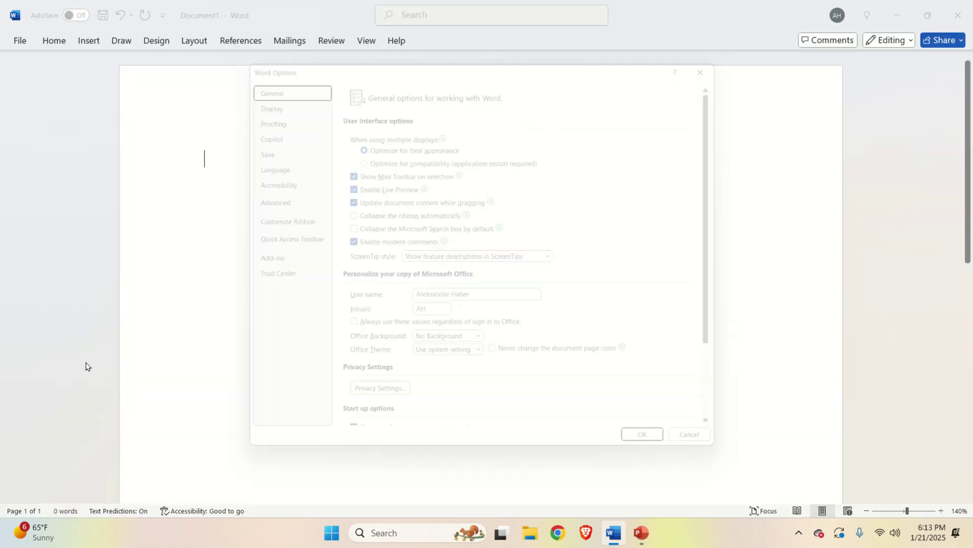
pyautogui.click(254, 129)
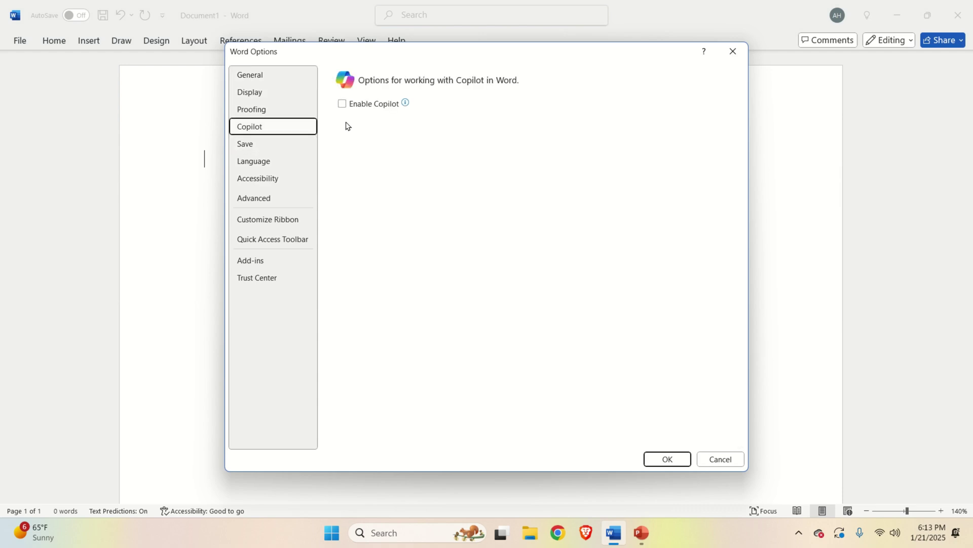
pyautogui.click(343, 108)
pyautogui.click(667, 459)
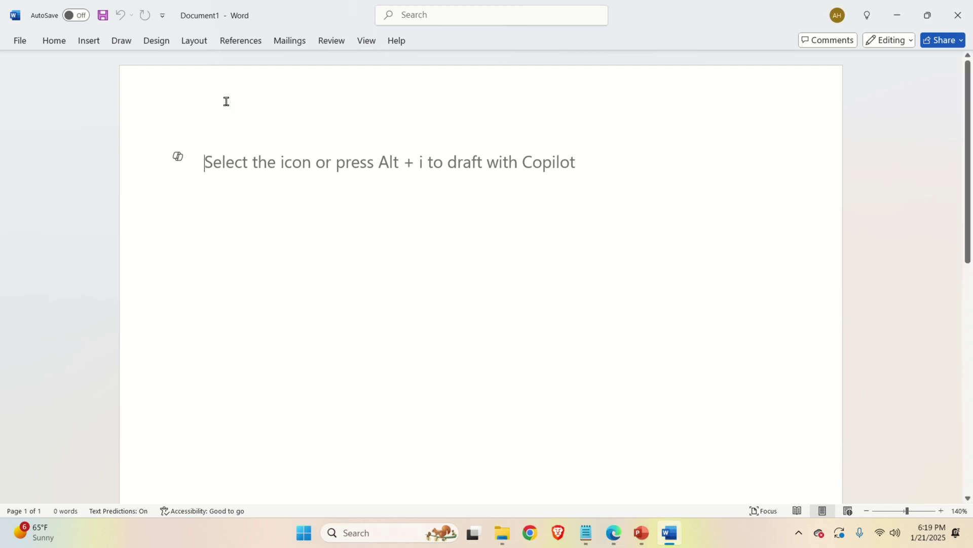
# Check Version 2501 on Word's Account page and view the update history under Update Options.
pyautogui.click(19, 41)
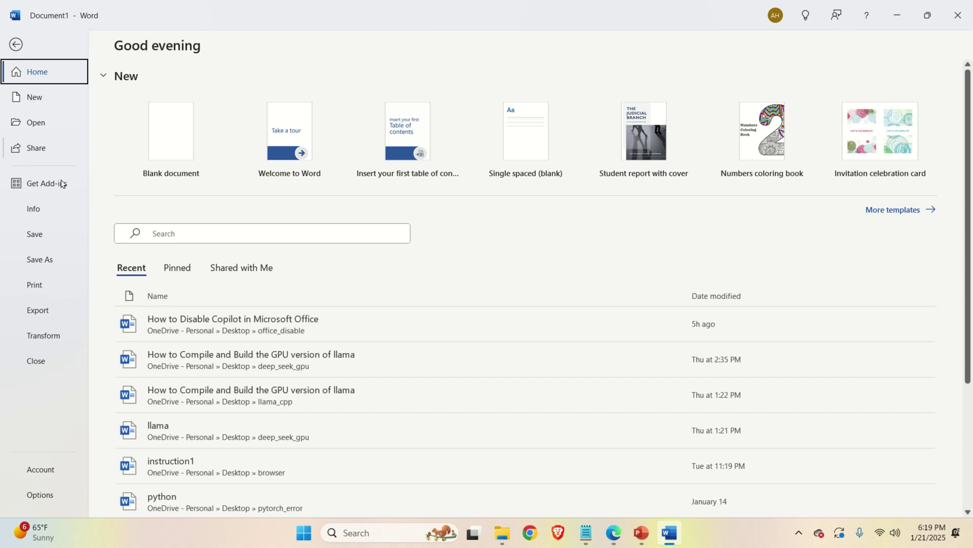
pyautogui.click(48, 472)
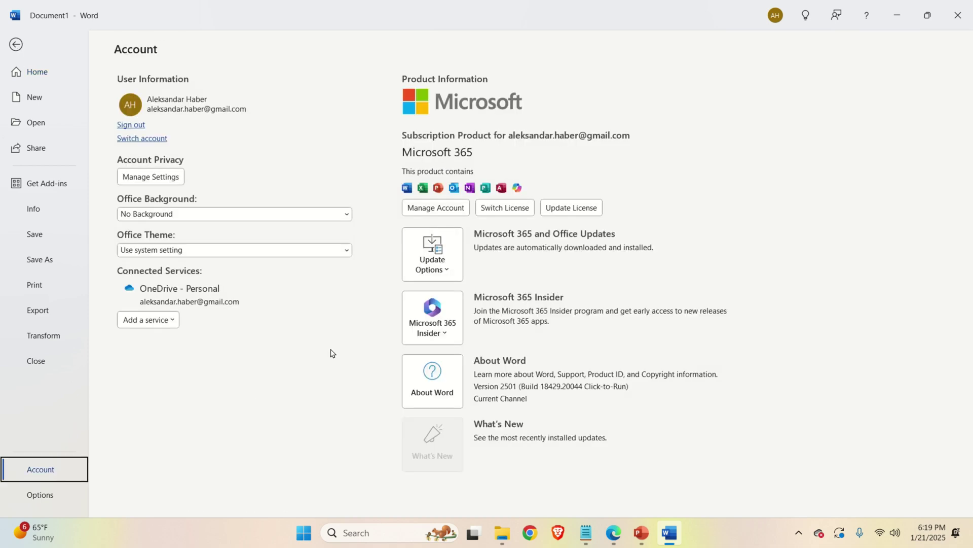
pyautogui.click(450, 275)
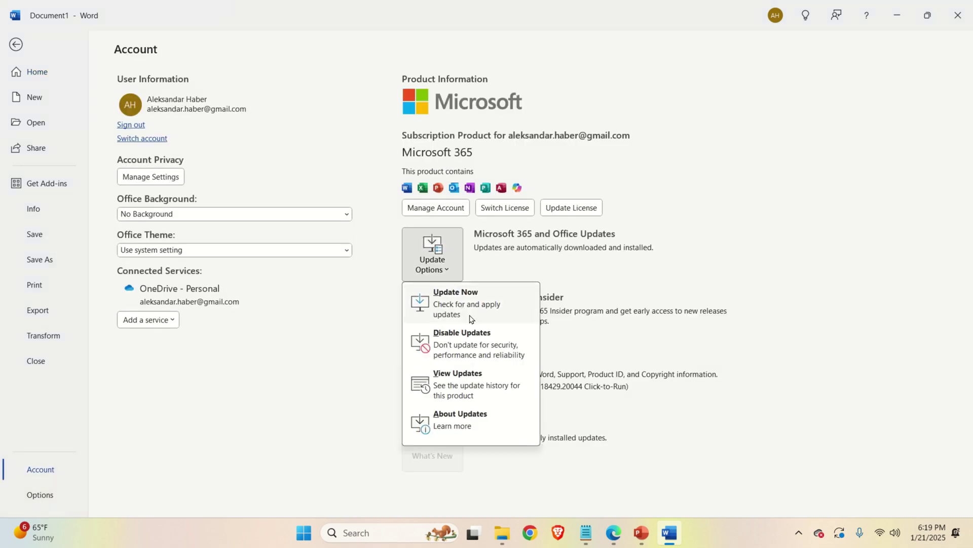
pyautogui.click(482, 403)
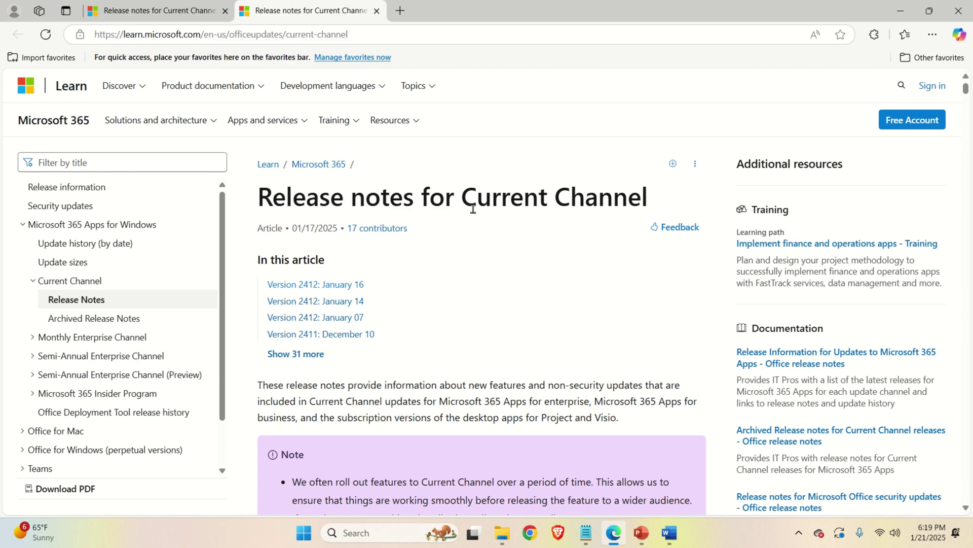
# Find the Version 2409: September 23 release notes and highlight Build 18025.20096.
pyautogui.click(309, 354)
pyautogui.scroll(-3, 364, 270)
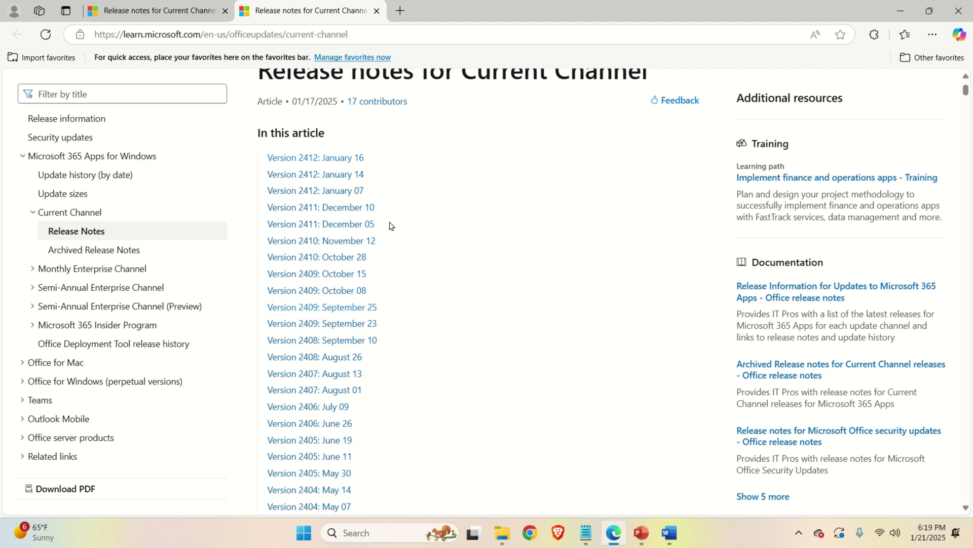
pyautogui.scroll(-1, 389, 223)
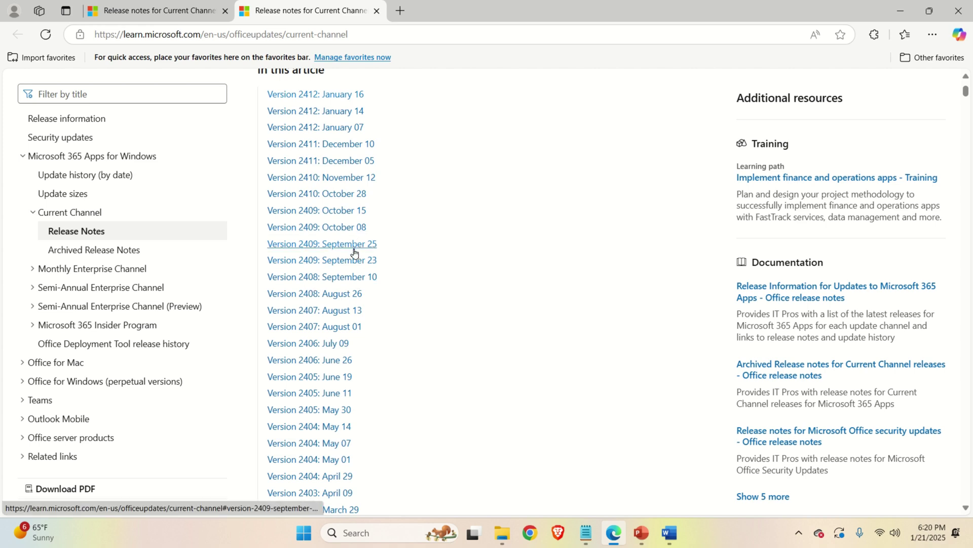
pyautogui.click(354, 245)
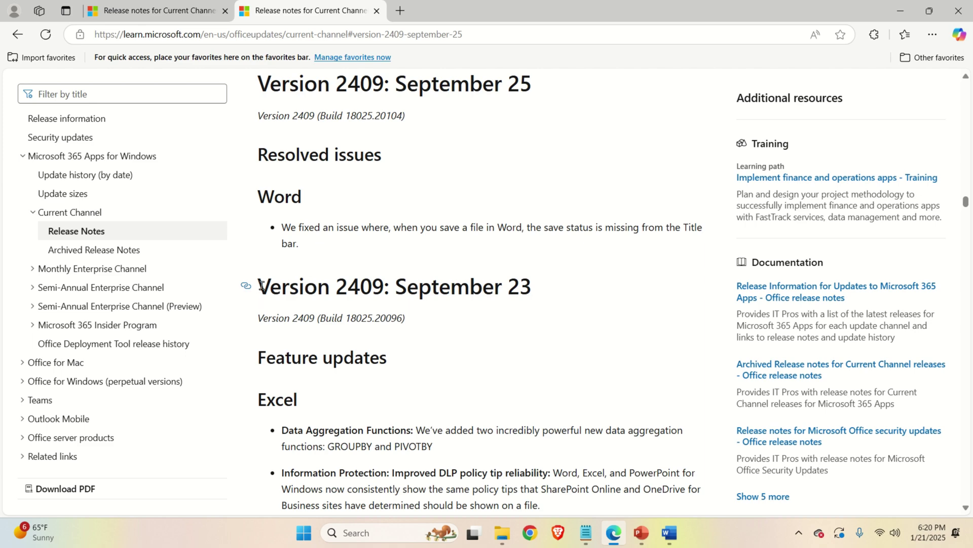
pyautogui.moveTo(258, 285); pyautogui.dragTo(533, 292)
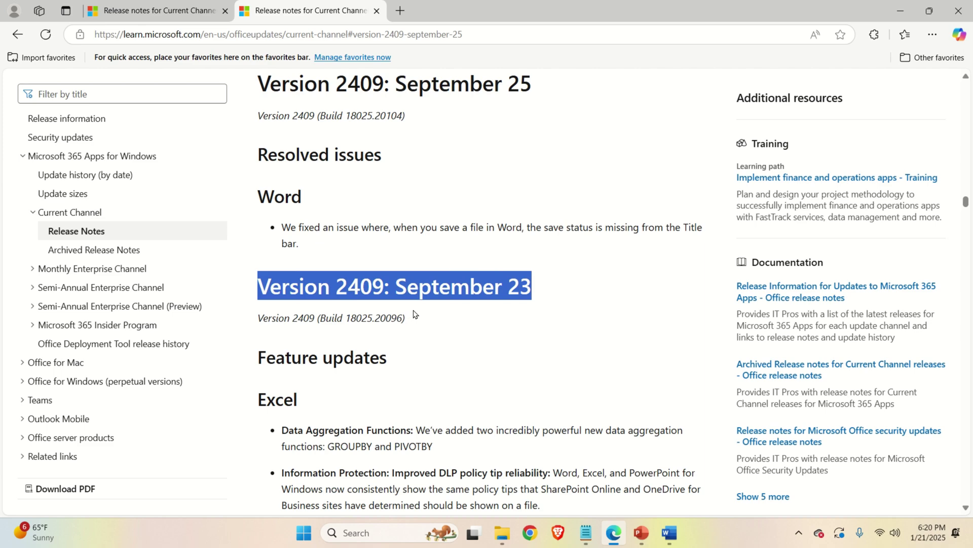
pyautogui.moveTo(346, 319); pyautogui.dragTo(403, 321)
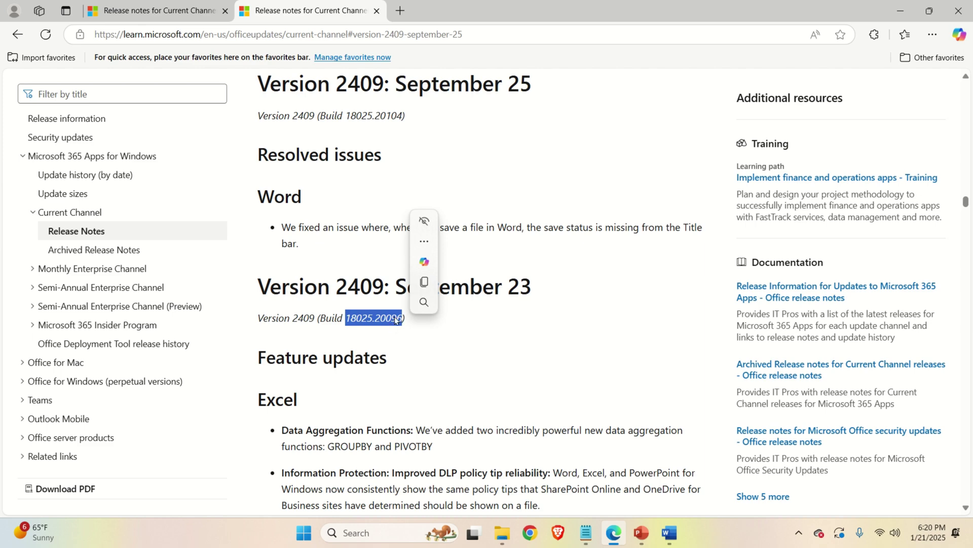
pyautogui.moveTo(540, 293); pyautogui.dragTo(407, 289)
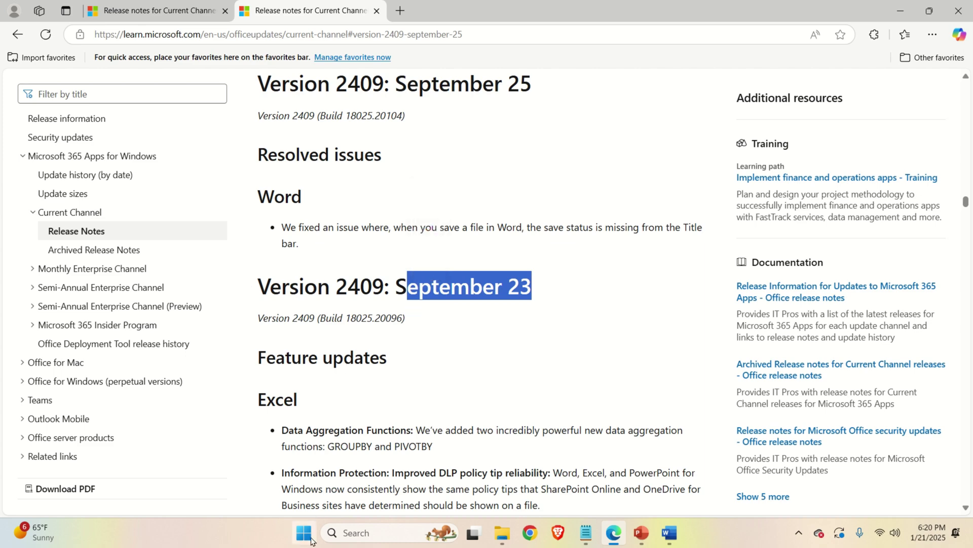
# Search 'coomand', launch Command Prompt as administrator, and maximize its window.
pyautogui.click(304, 533)
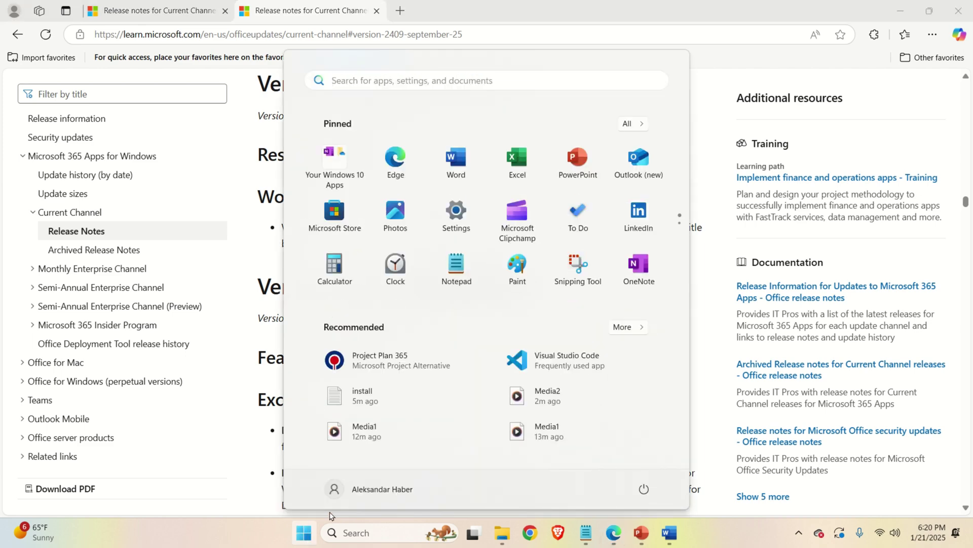
pyautogui.write('c')
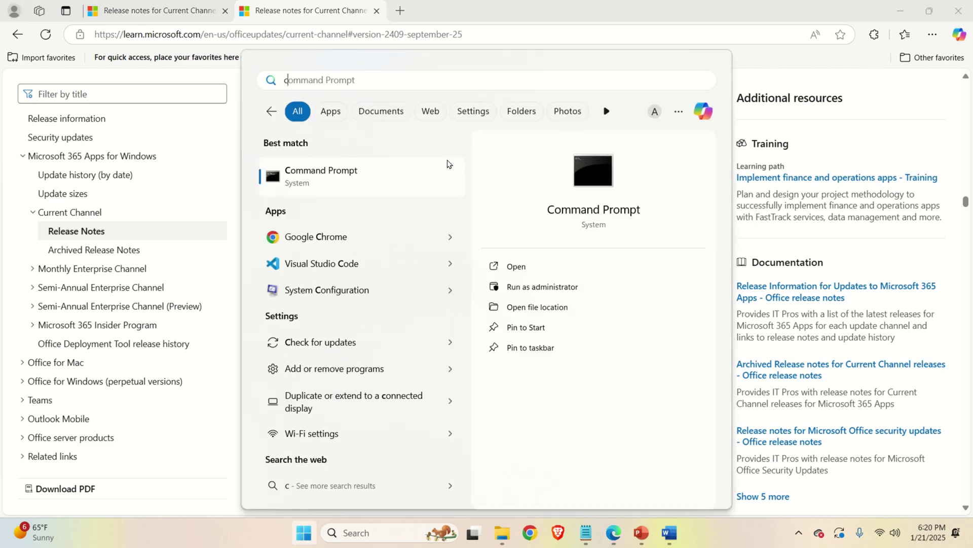
pyautogui.write('oomand')
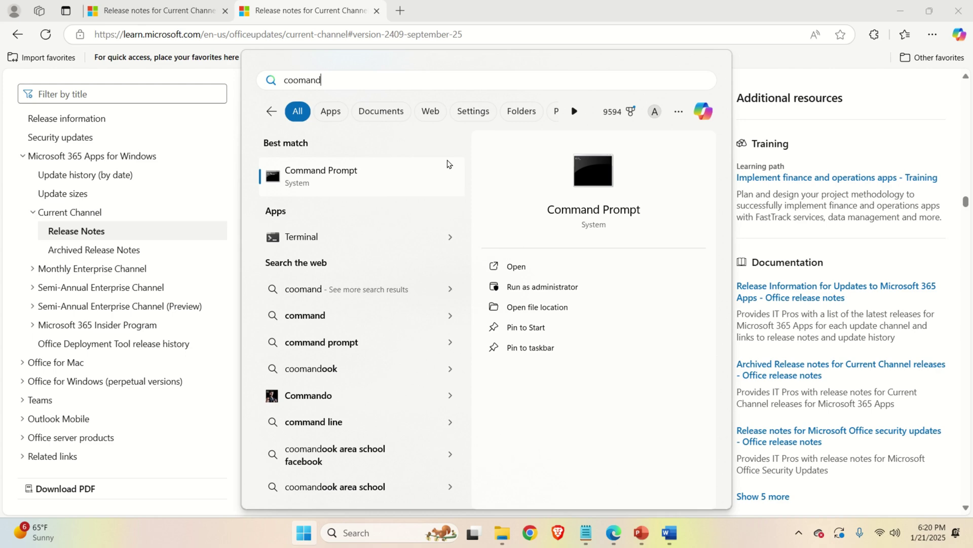
pyautogui.rightClick(389, 174)
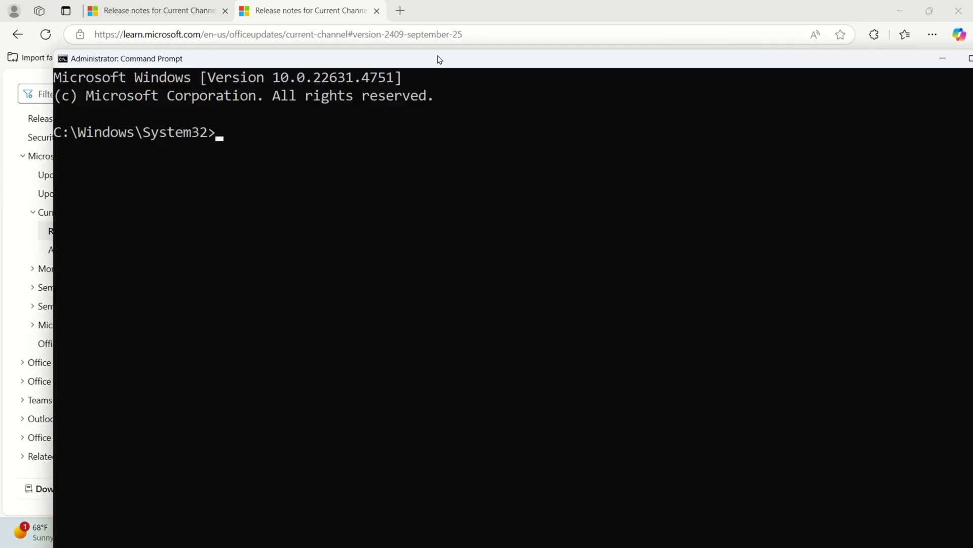
pyautogui.moveTo(440, 59); pyautogui.dragTo(381, 15)
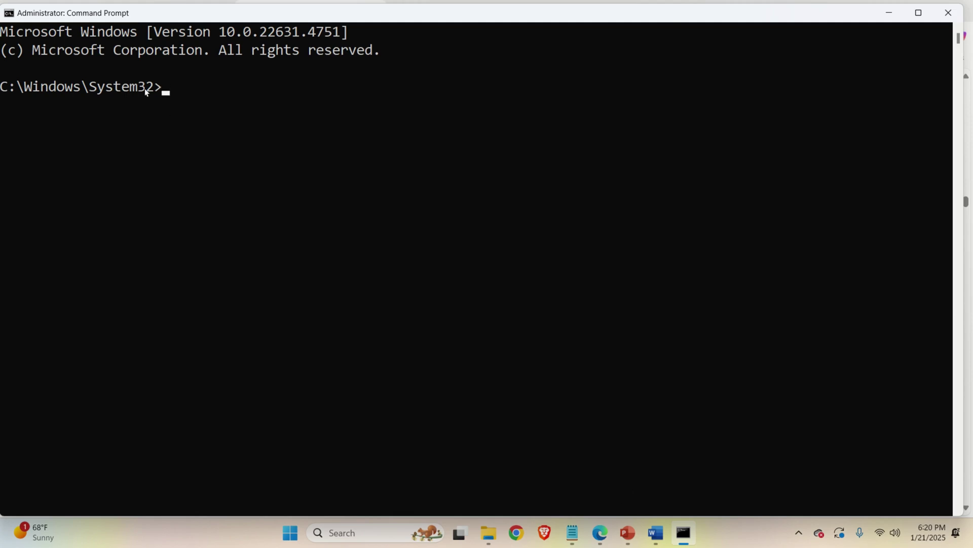
# Copy the cd line from install.txt and run it in Command Prompt to enter ClickToRun.
pyautogui.click(573, 533)
pyautogui.click(320, 148)
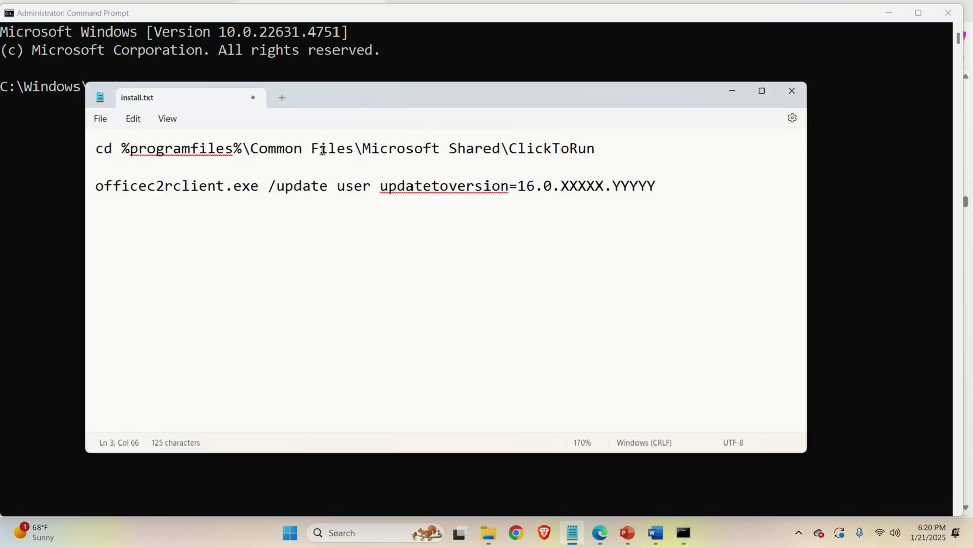
pyautogui.moveTo(626, 148); pyautogui.dragTo(93, 150)
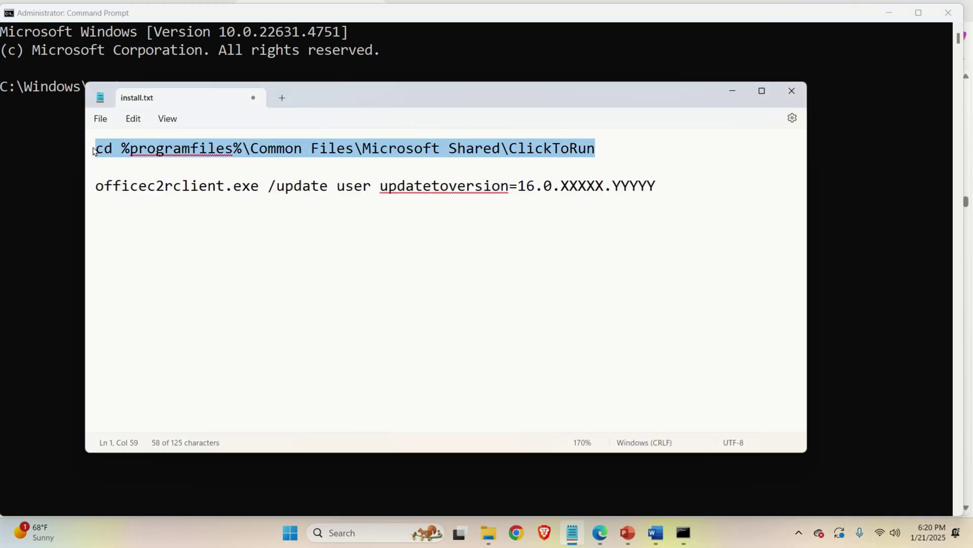
pyautogui.rightClick(159, 162)
pyautogui.click(249, 223)
pyautogui.click(344, 69)
pyautogui.rightClick(260, 93)
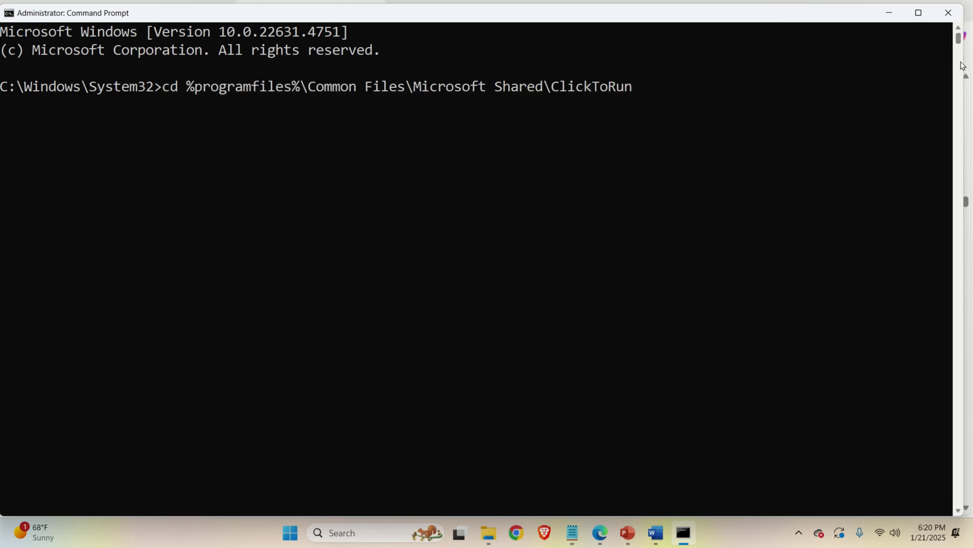
pyautogui.press('Return')
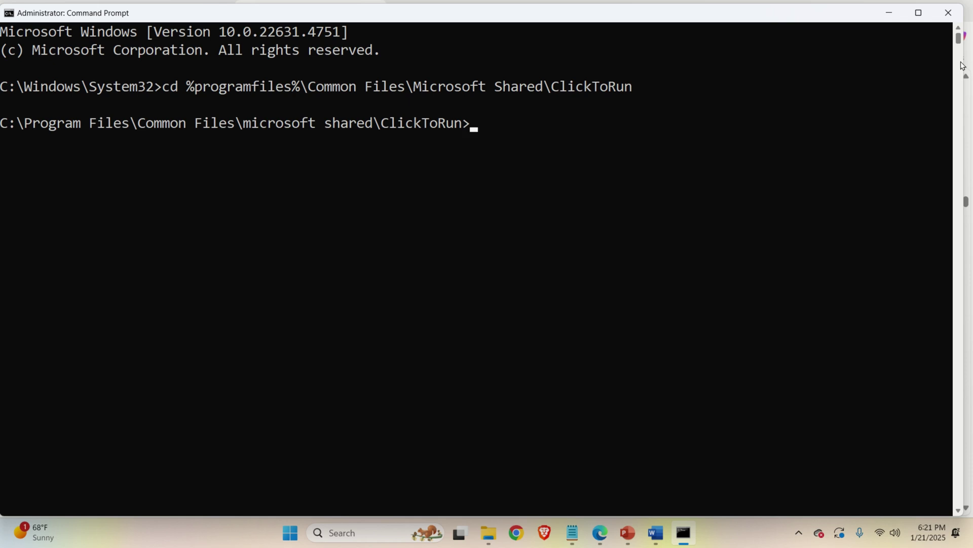
# Review line 3's officec2rclient.exe updatetoversion=16.0.XXXXX.YYYYY command in install.txt.
pyautogui.click(573, 532)
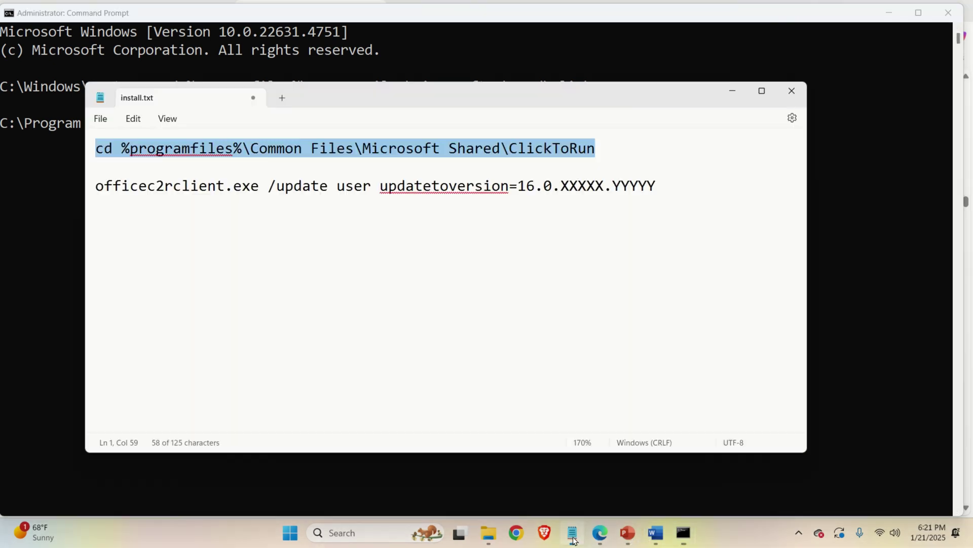
pyautogui.click(415, 223)
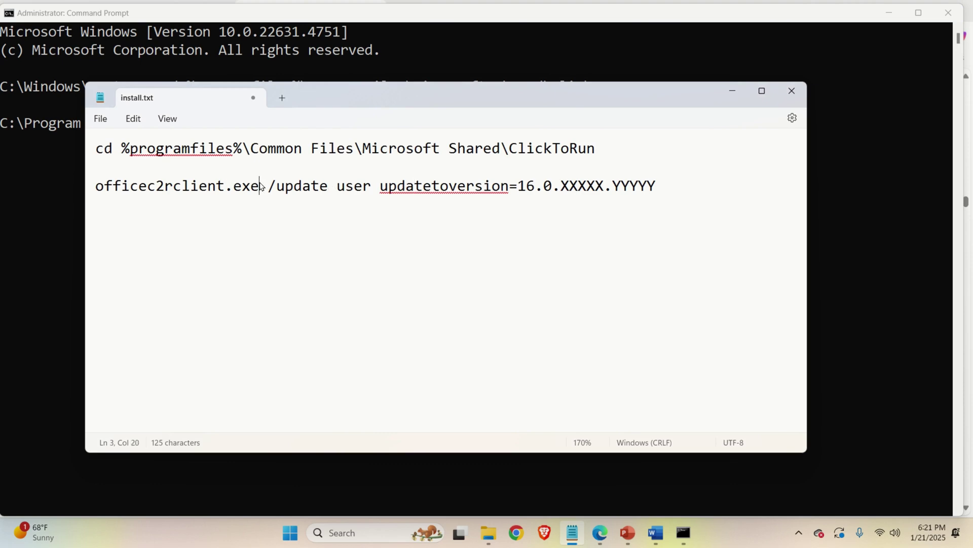
pyautogui.moveTo(261, 186); pyautogui.dragTo(108, 202)
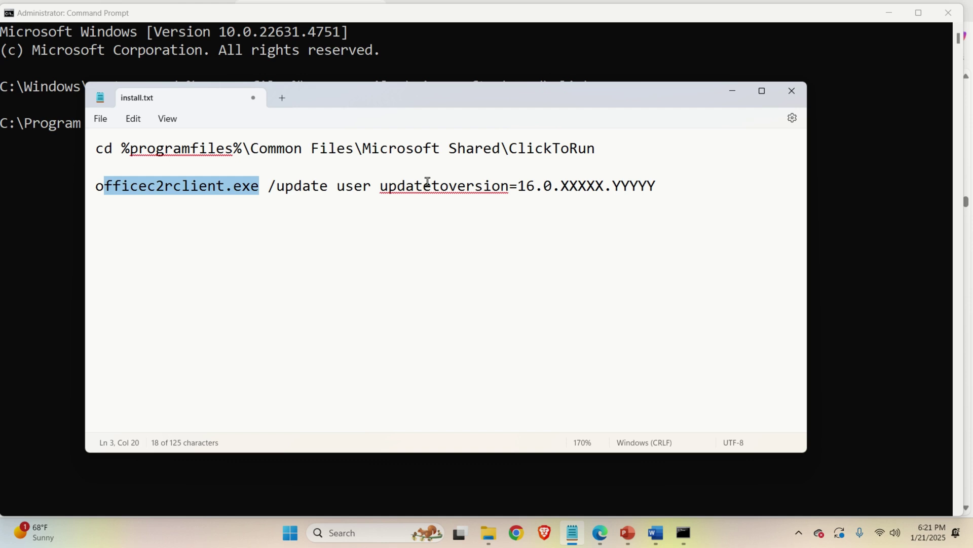
pyautogui.moveTo(559, 187); pyautogui.dragTo(657, 188)
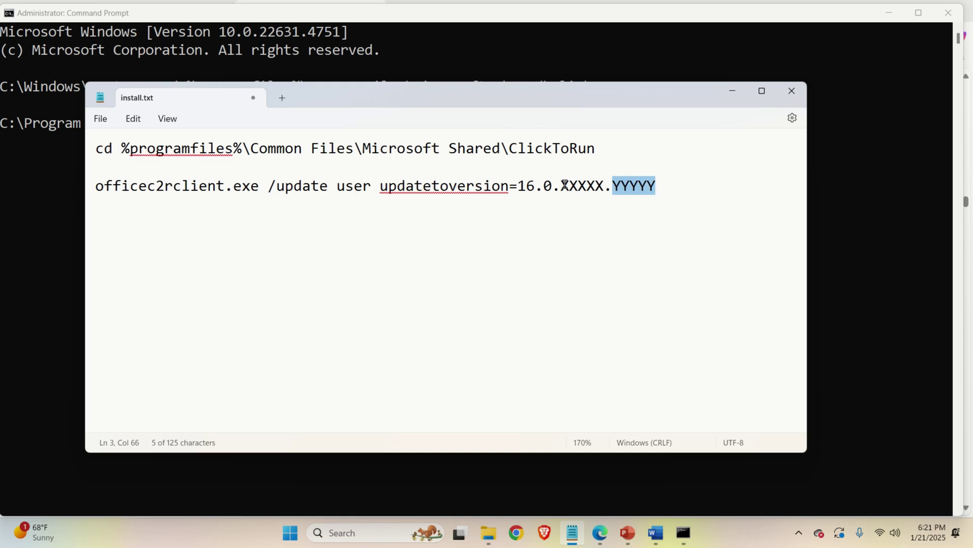
pyautogui.doubleClick(182, 190)
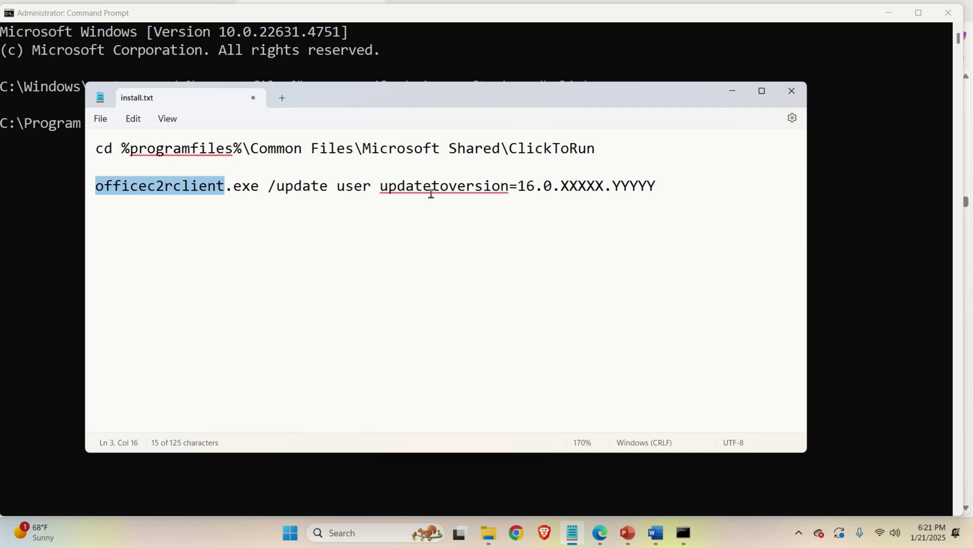
pyautogui.doubleClick(460, 189)
# Copy the build number 18025.20096 from the release notes page.
pyautogui.click(548, 179)
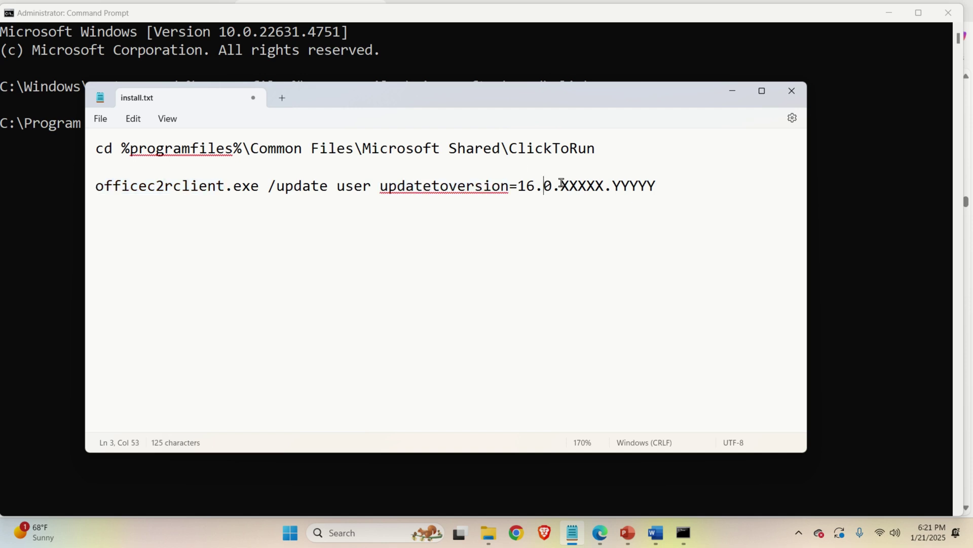
pyautogui.moveTo(570, 186); pyautogui.dragTo(579, 187)
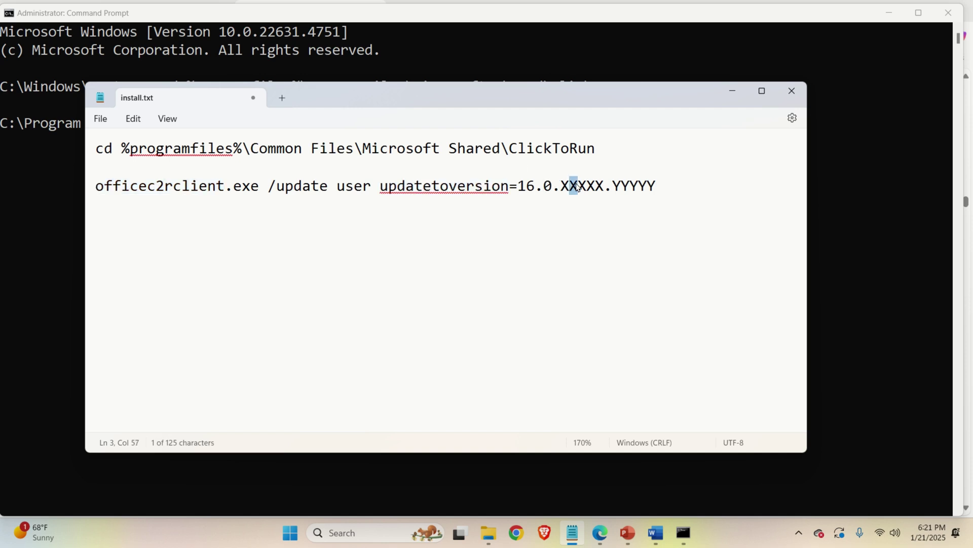
pyautogui.click(600, 532)
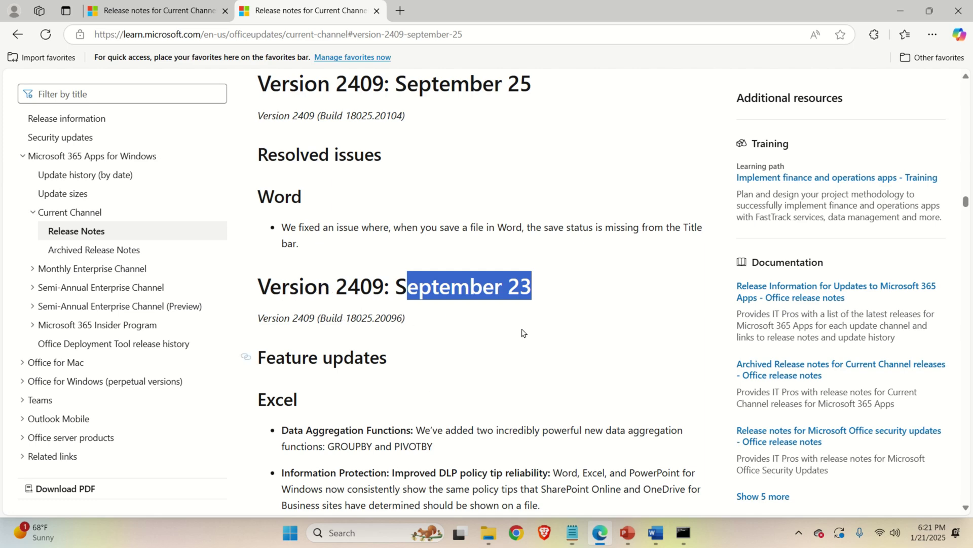
pyautogui.moveTo(346, 317); pyautogui.dragTo(404, 320)
pyautogui.rightClick(405, 322)
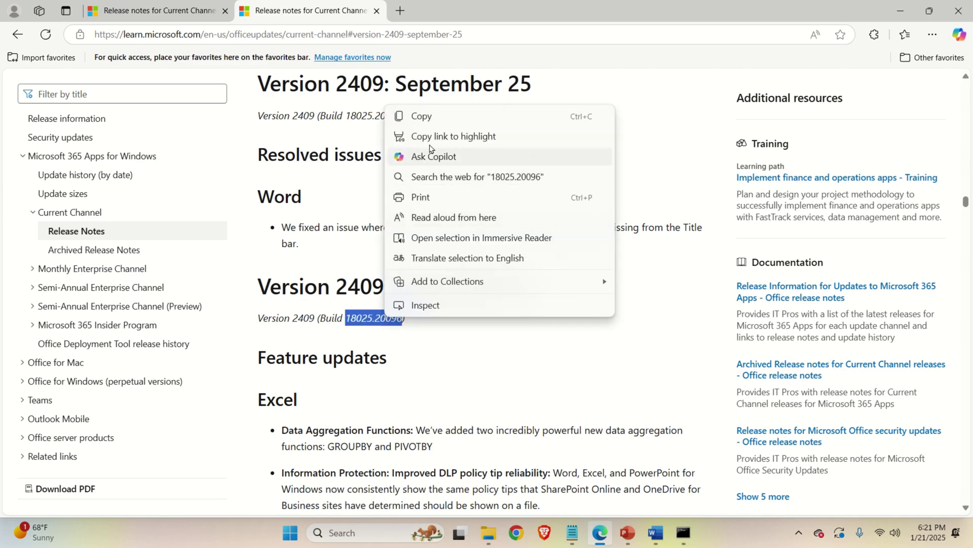
pyautogui.click(421, 115)
# Paste 18025.20096 over the XXXXX.YYYYY placeholder in install.txt and copy the full line 3 command.
pyautogui.moveTo(643, 538)
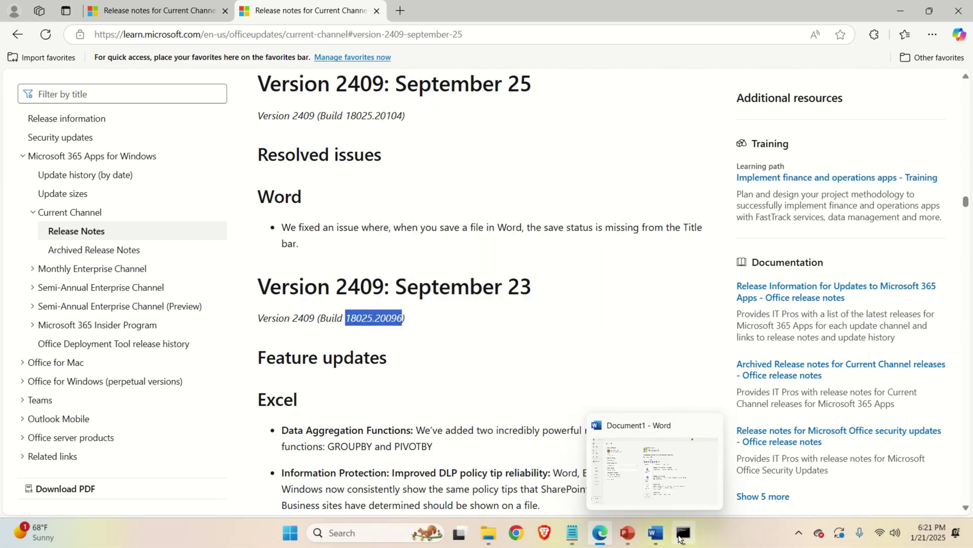
pyautogui.click(683, 532)
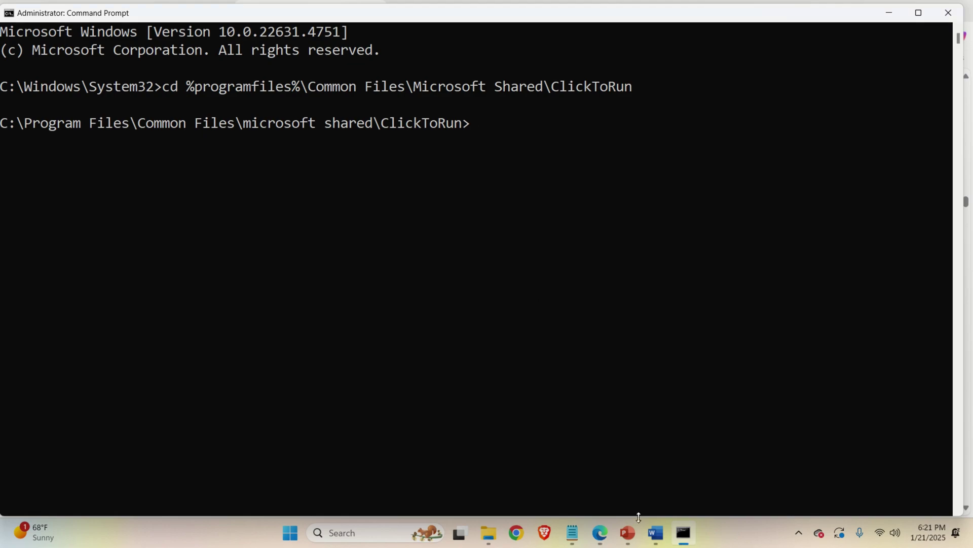
pyautogui.click(655, 532)
pyautogui.click(572, 533)
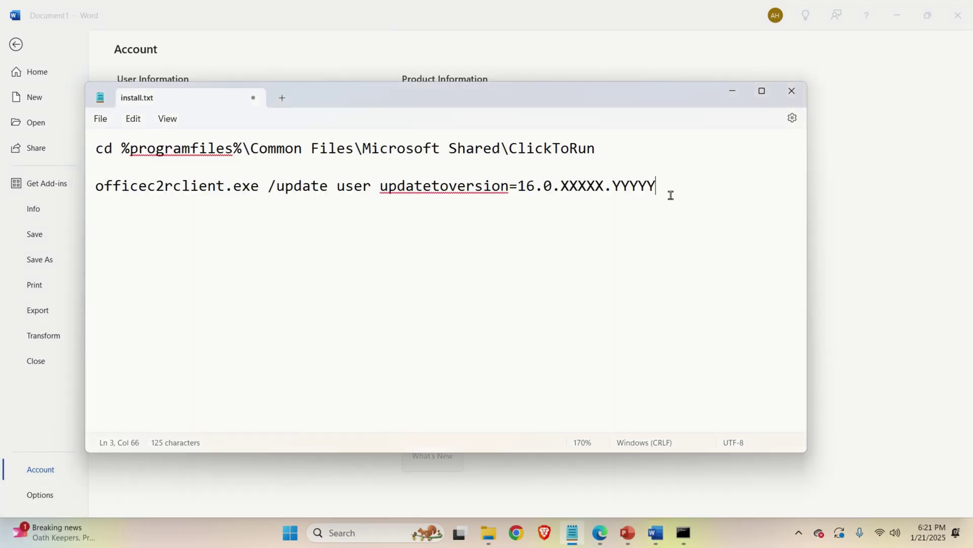
pyautogui.hotkey('shift', 'Left')
pyautogui.hotkey('shift', 'Left')
pyautogui.hotkey('shift', 'Left')
pyautogui.hotkey('shift', 'Left')
pyautogui.hotkey('shift', 'Left')
pyautogui.hotkey('shift', 'Left')
pyautogui.hotkey('shift', 'Left')
pyautogui.hotkey('shift', 'Left')
pyautogui.hotkey('shift', 'Left')
pyautogui.hotkey('shift', 'Left')
pyautogui.hotkey('shift', 'Left')
pyautogui.hotkey('ctrl', 'v')
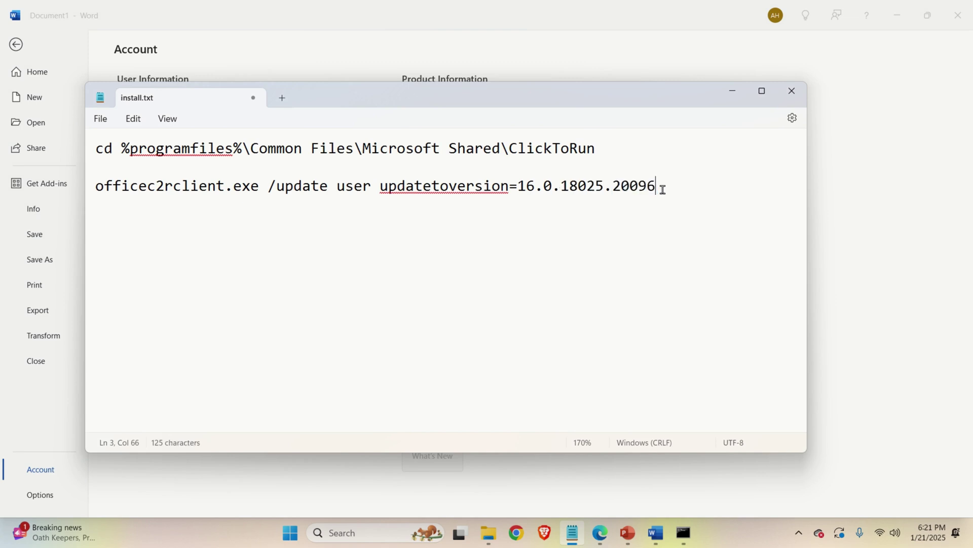
pyautogui.moveTo(659, 187); pyautogui.dragTo(91, 207)
pyautogui.rightClick(130, 192)
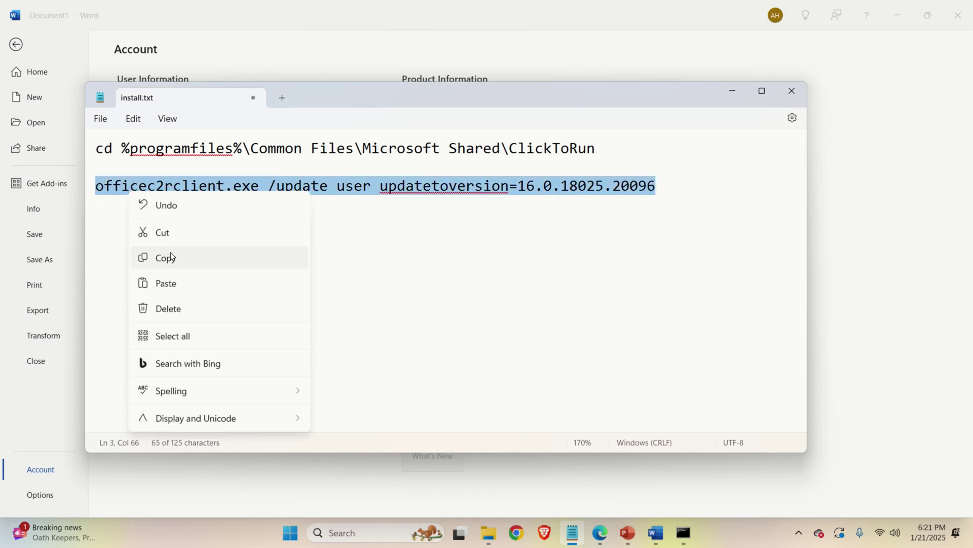
pyautogui.click(172, 257)
# Paste and run officec2rclient.exe /update user updatetoversion=16.0.18025.20096 in Command Prompt.
pyautogui.click(683, 538)
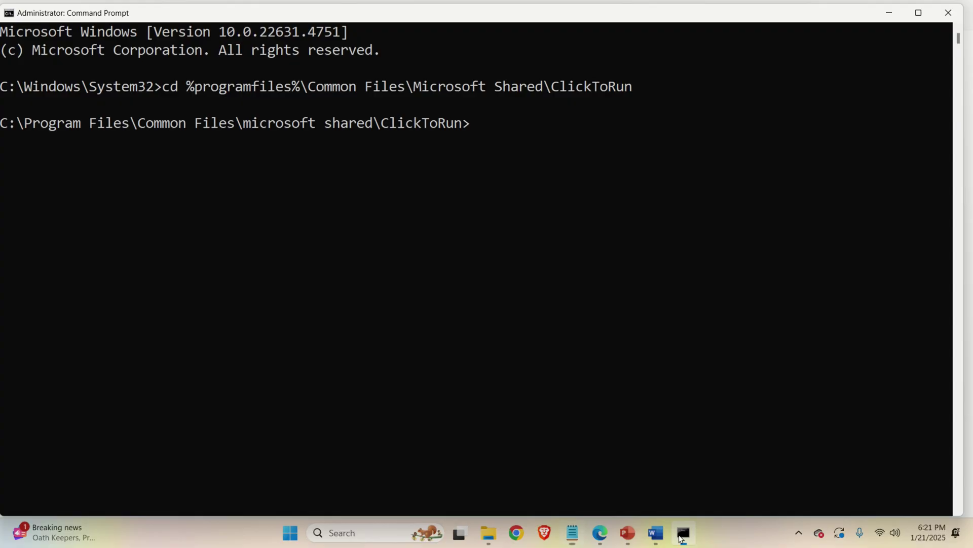
pyautogui.hotkey('ctrl', 'v')
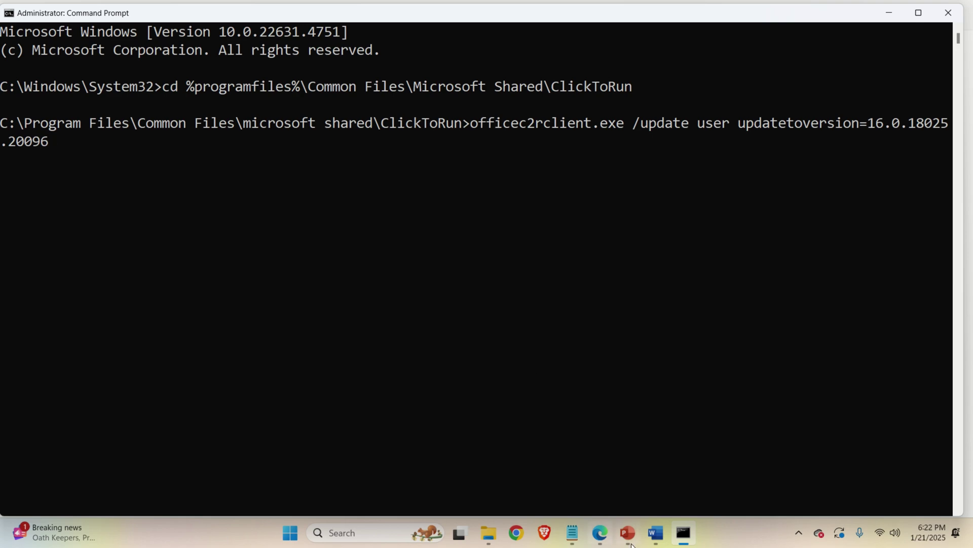
pyautogui.moveTo(661, 542)
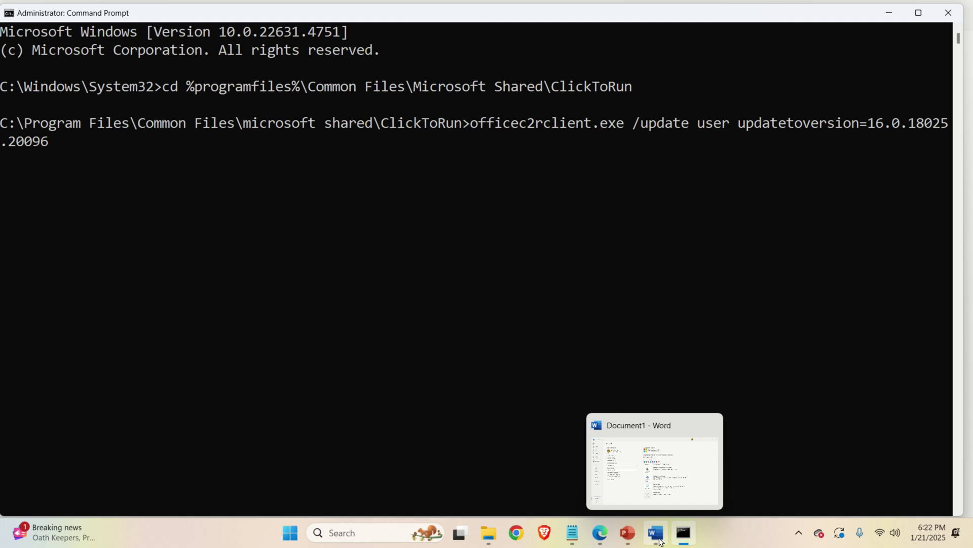
pyautogui.moveTo(630, 540)
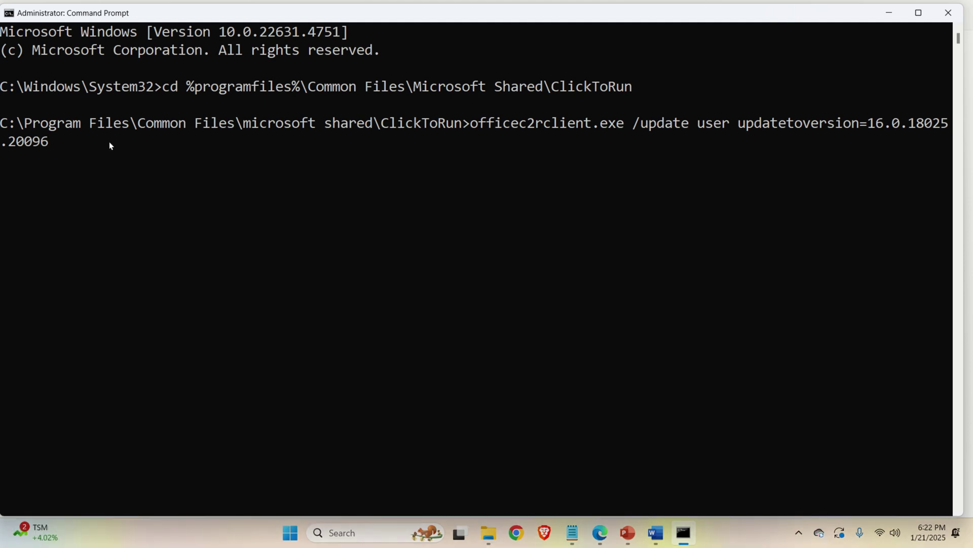
pyautogui.press('Return')
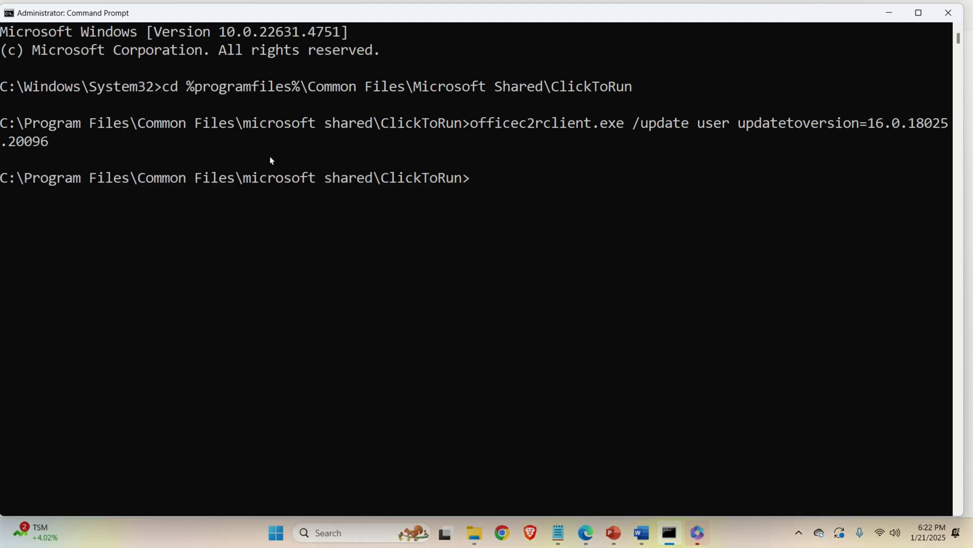
# Check the Office update download progress, then return to the Version 2409 Build 18025.20096 release notes.
pyautogui.click(698, 532)
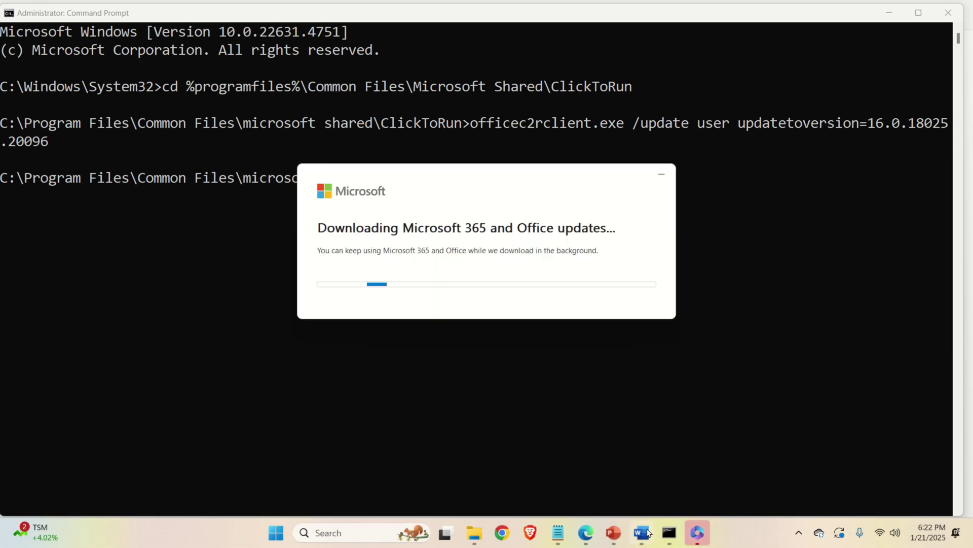
pyautogui.click(618, 540)
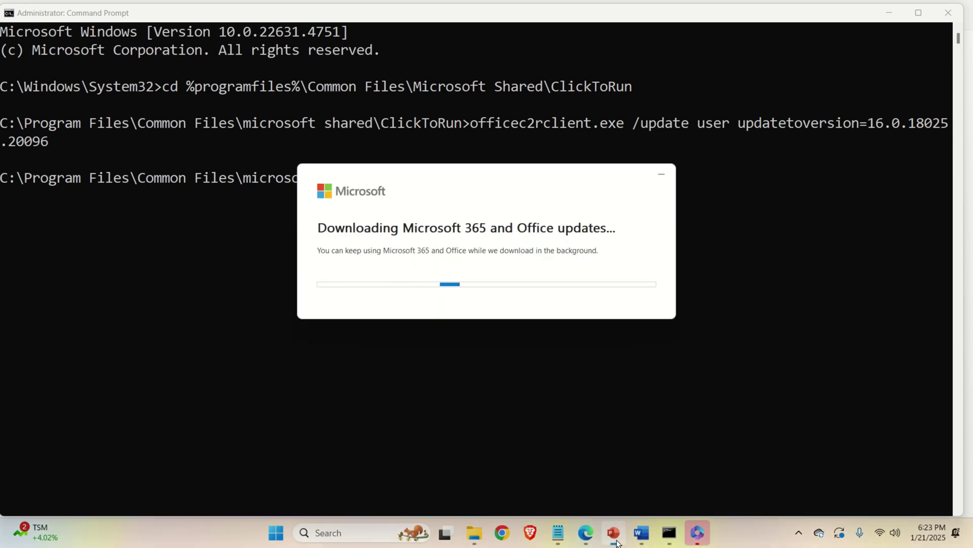
pyautogui.hotkey('alt', 'Tab')
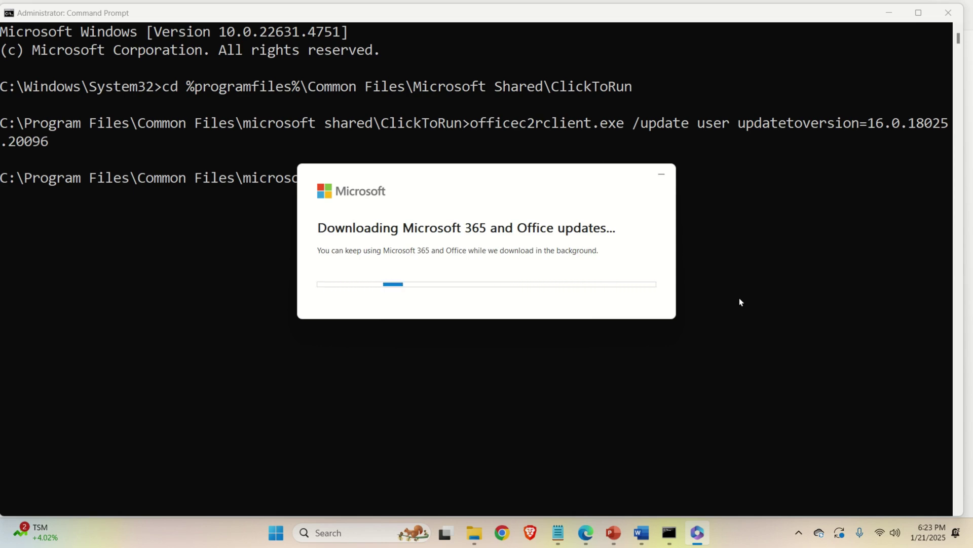
pyautogui.click(586, 532)
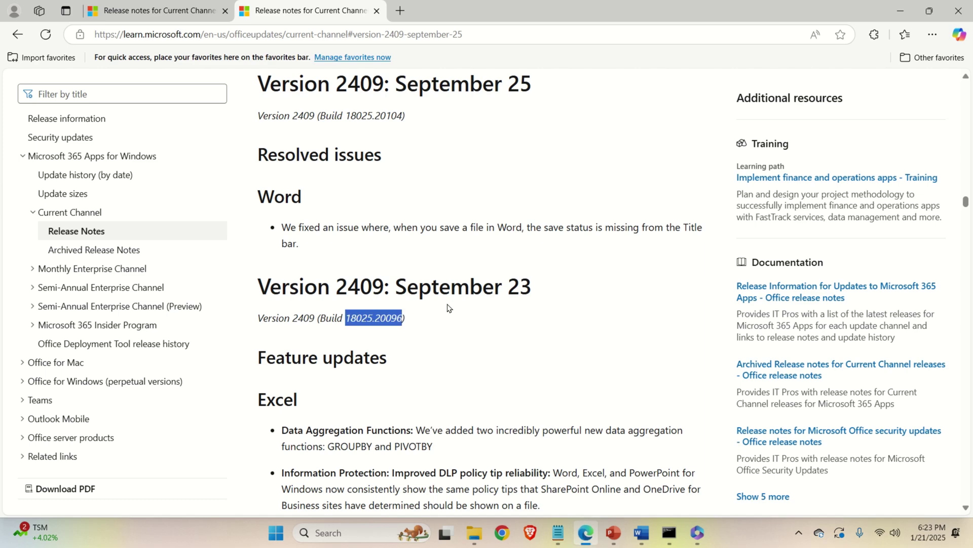
# Review the Current Channel release notes around the Version 2409 September 25 entry.
pyautogui.scroll(4, 449, 307)
pyautogui.doubleClick(419, 279)
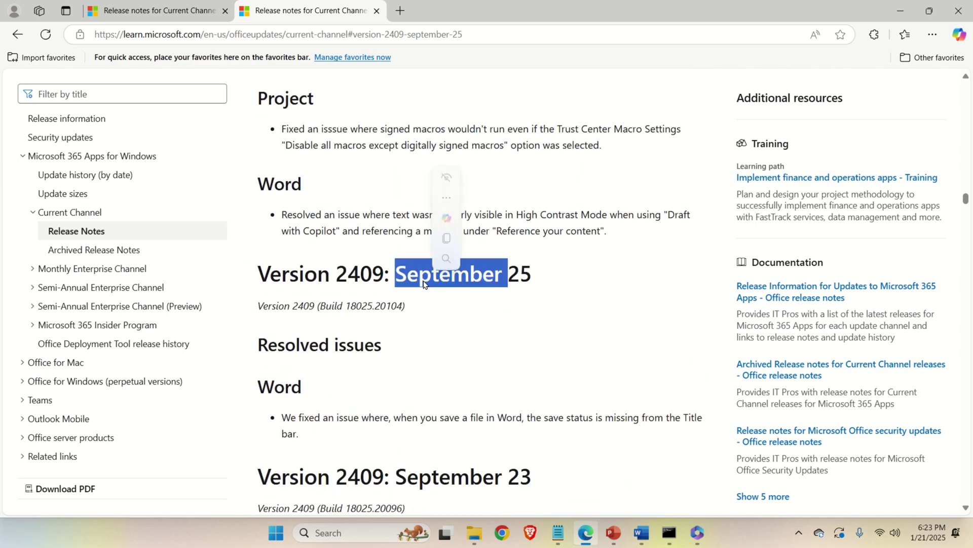
pyautogui.scroll(8, 431, 297)
pyautogui.scroll(5, 430, 302)
pyautogui.scroll(-13, 431, 302)
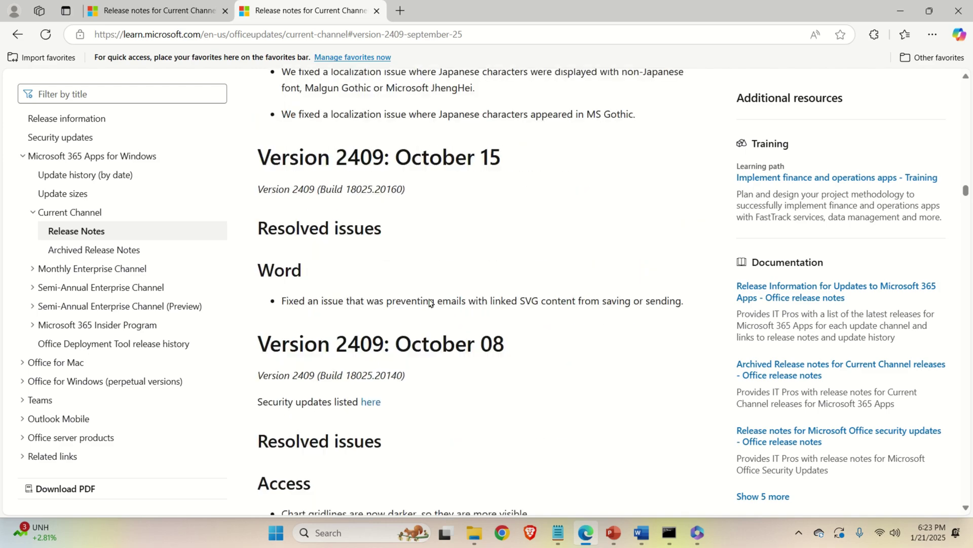
pyautogui.scroll(-11, 431, 302)
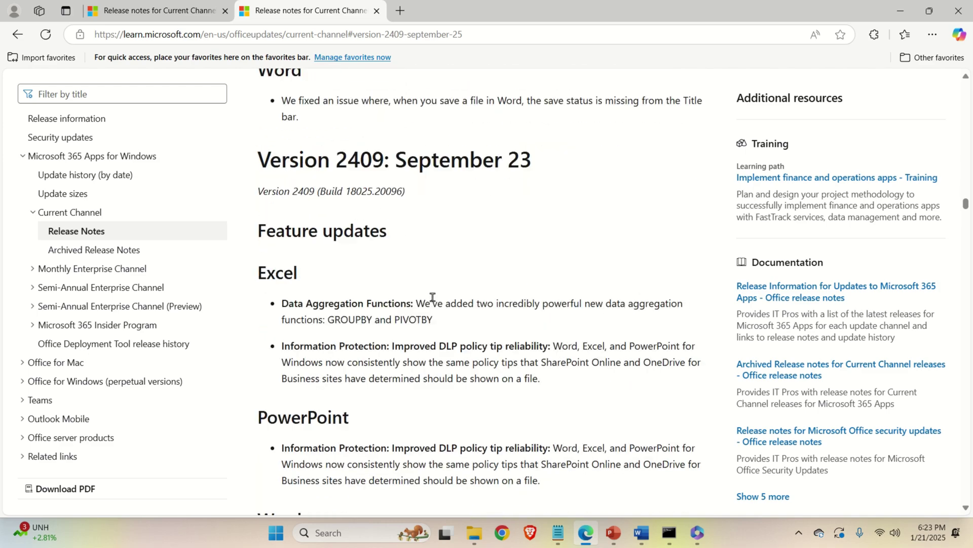
pyautogui.scroll(6, 440, 300)
pyautogui.scroll(8, 441, 299)
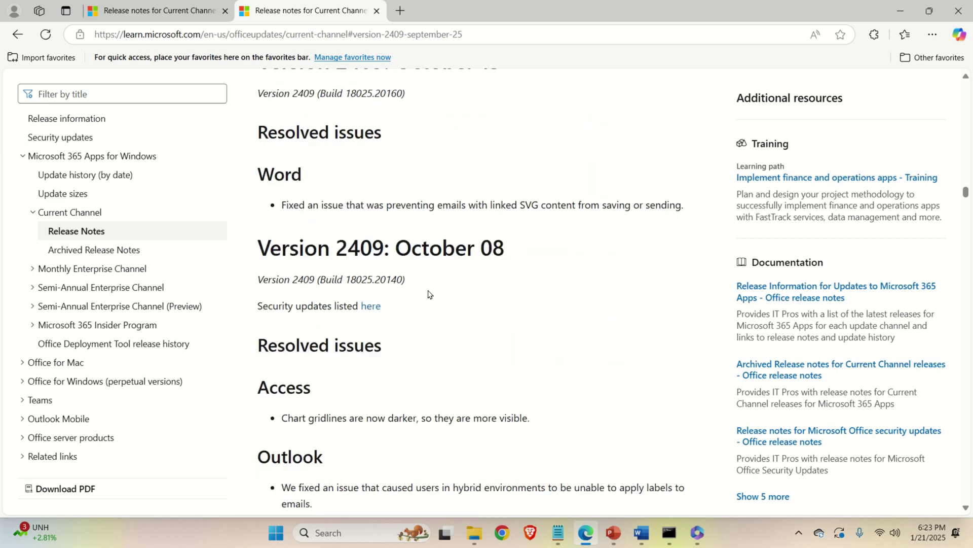
# Return to the top of the release notes article and bring up the blank PowerPoint presentation.
pyautogui.click(18, 34)
pyautogui.scroll(4, 301, 198)
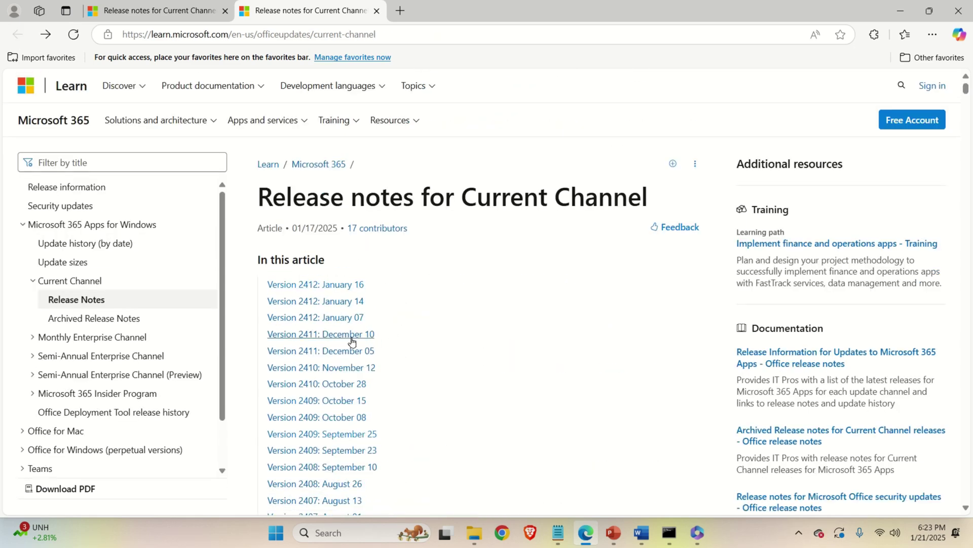
pyautogui.click(697, 532)
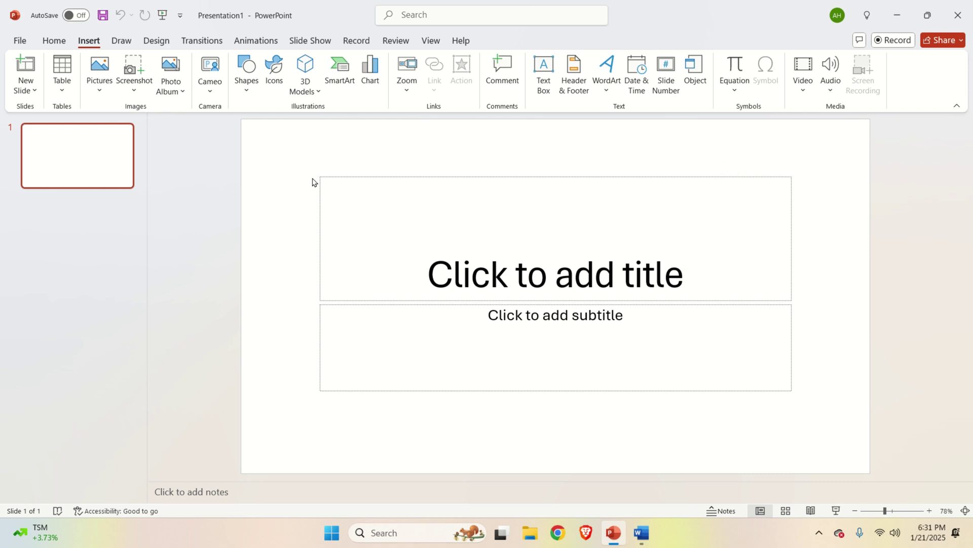
# Uncheck 'Turn on experiences that analyze your content' in PowerPoint's Account privacy settings, confirm, and dismiss the restart notice.
pyautogui.click(22, 44)
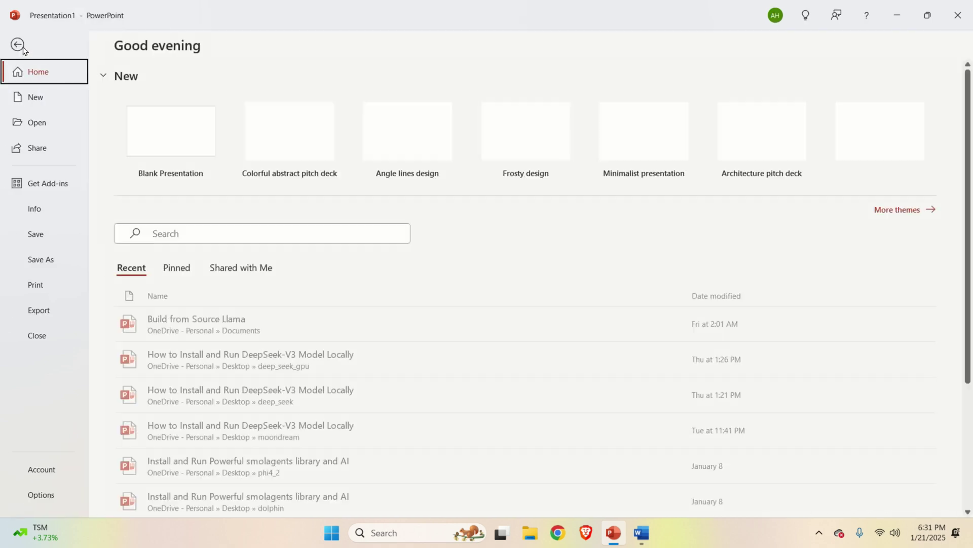
pyautogui.click(51, 470)
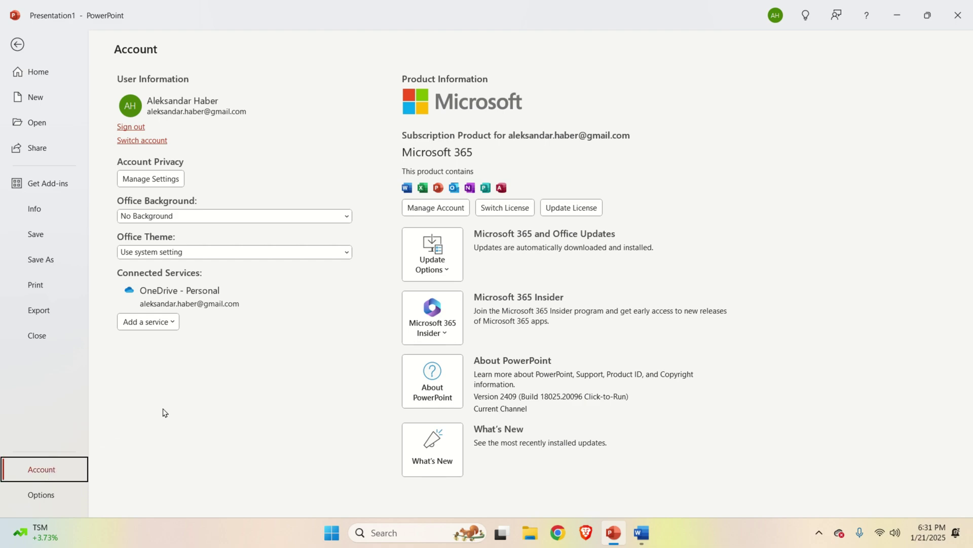
pyautogui.click(170, 179)
pyautogui.scroll(-5, 464, 258)
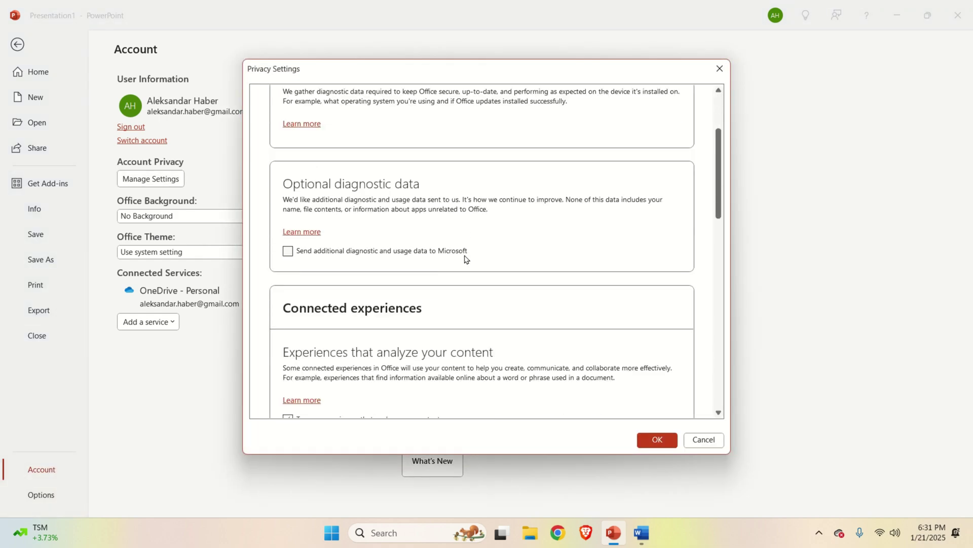
pyautogui.scroll(-4, 465, 259)
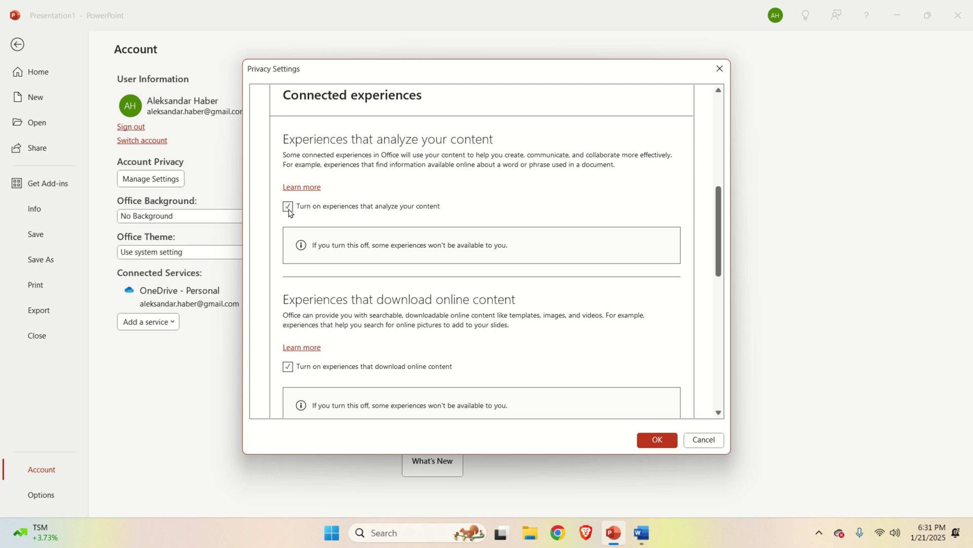
pyautogui.click(288, 207)
pyautogui.click(660, 440)
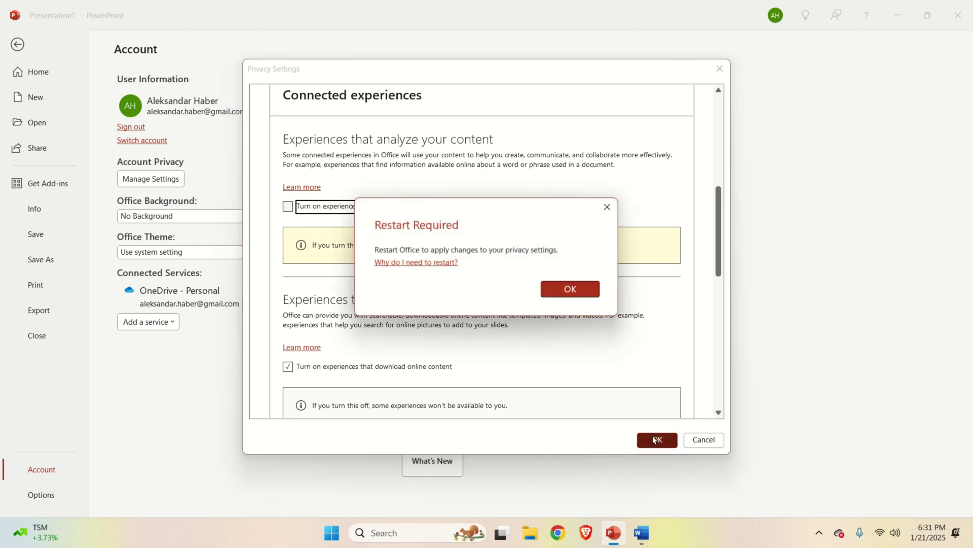
pyautogui.click(610, 207)
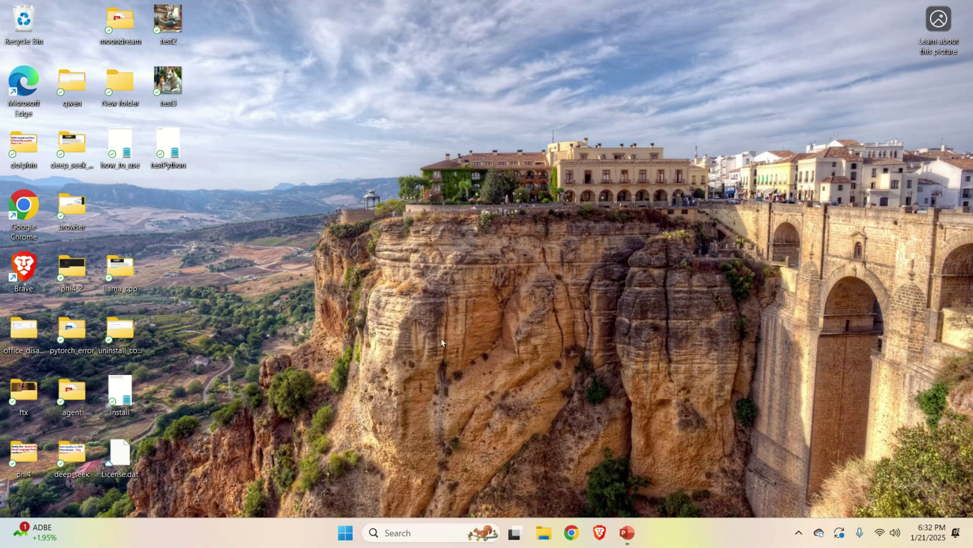
# Launch Word from the Start search and create a blank document.
pyautogui.click(349, 544)
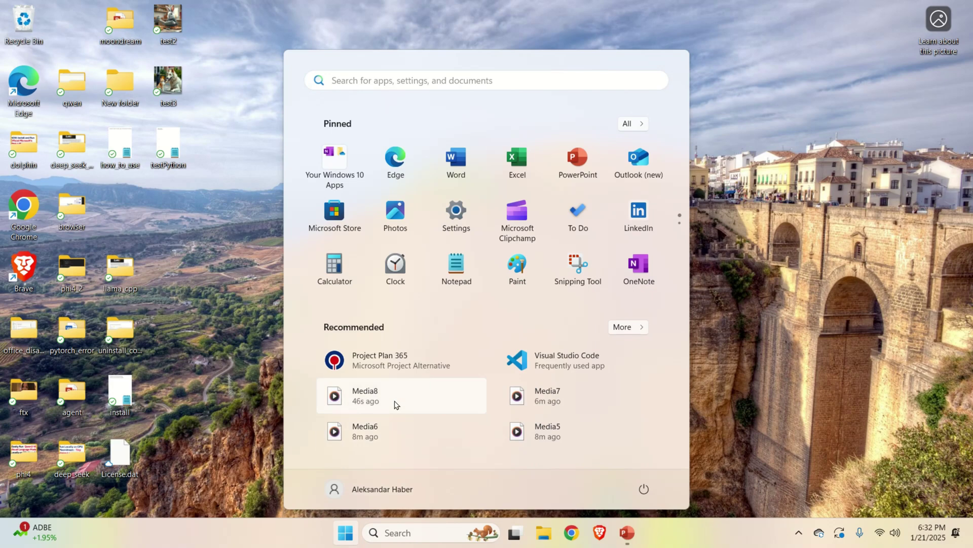
pyautogui.write('word')
pyautogui.click(557, 219)
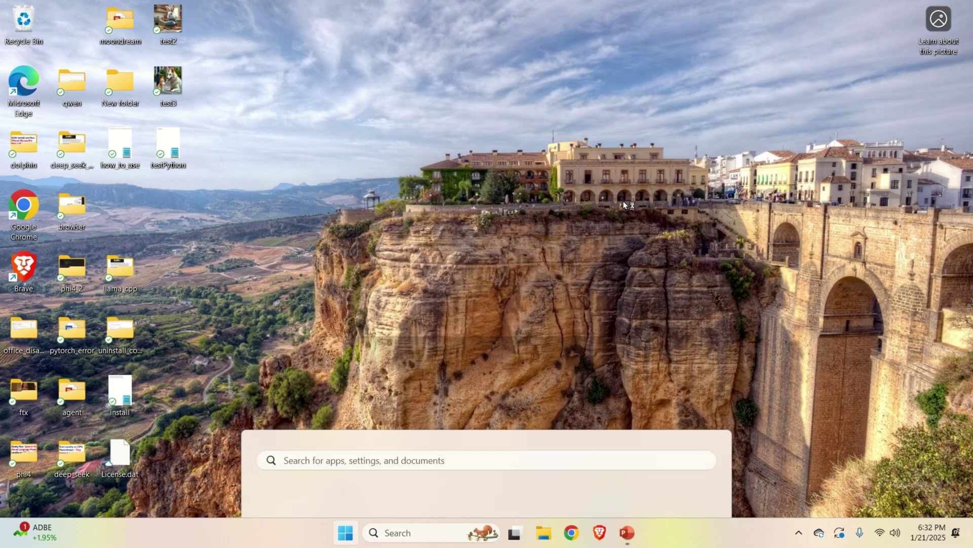
pyautogui.click(191, 150)
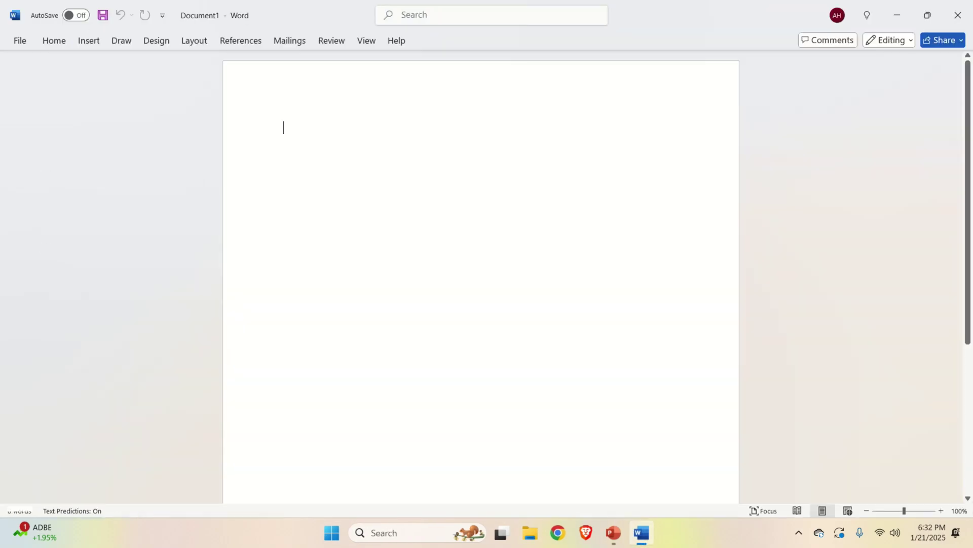
# Check Version 2409 (Build 18025.20096) on Word's Account page and open View Updates release notes.
pyautogui.click(19, 43)
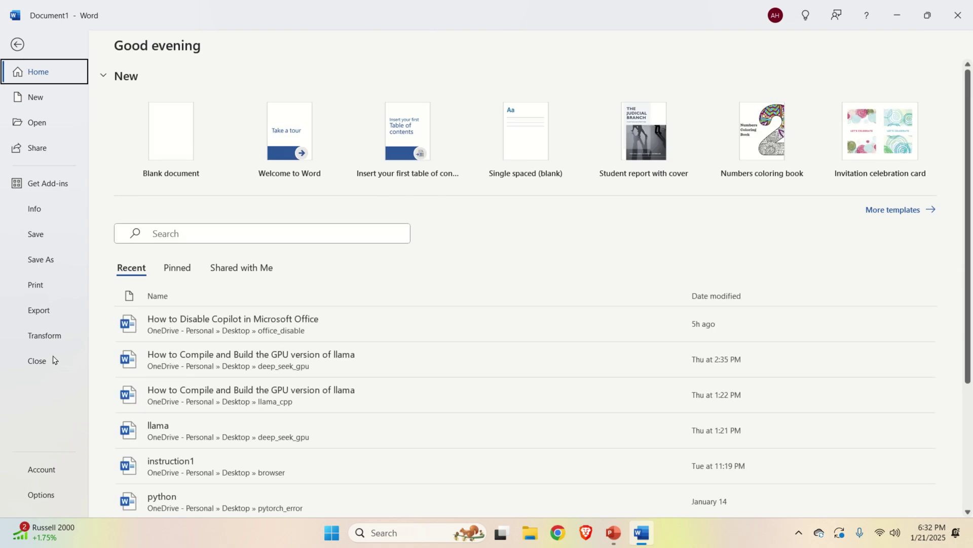
pyautogui.click(44, 469)
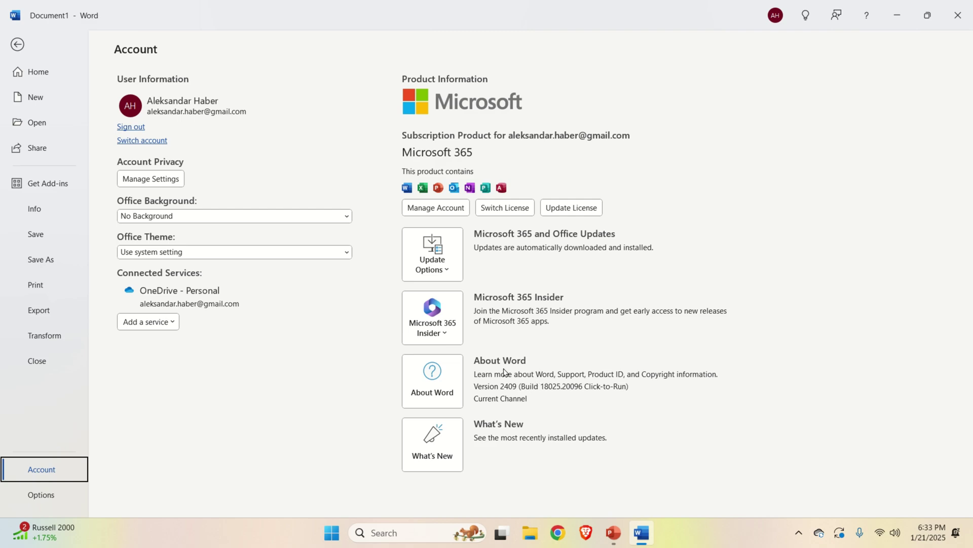
pyautogui.click(450, 274)
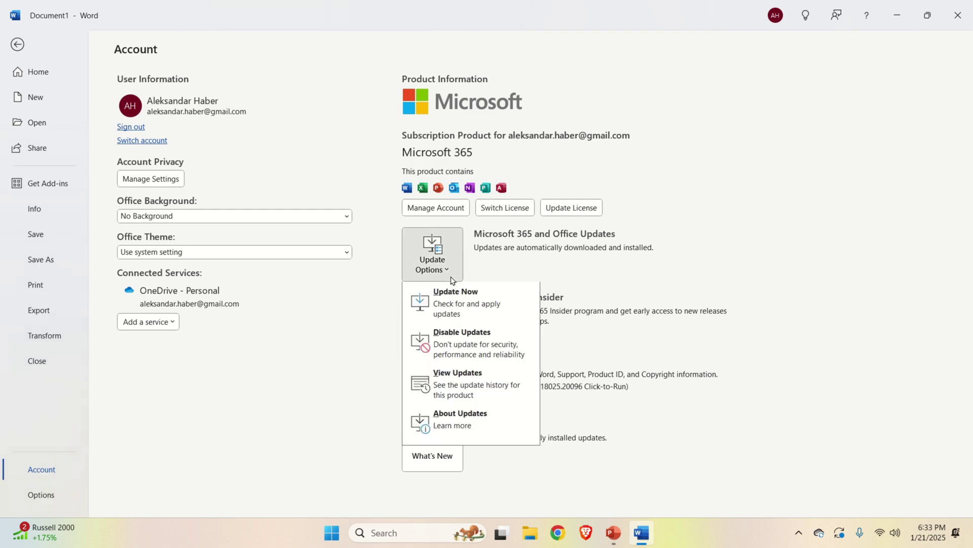
pyautogui.click(494, 394)
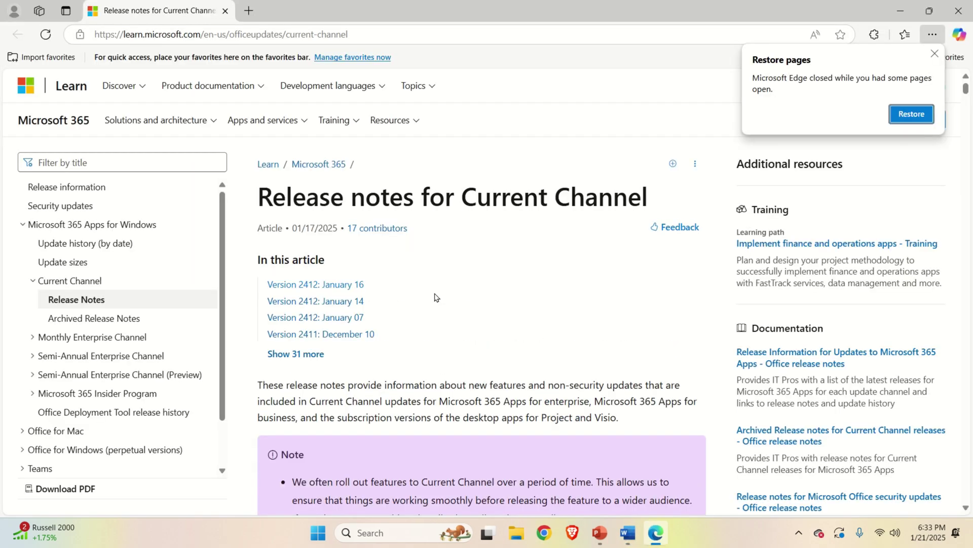
# Expand all versions, open Version 2409: September 23 to confirm Build 18025.20096, then return to Word.
pyautogui.scroll(-5, 436, 298)
pyautogui.scroll(3, 438, 298)
pyautogui.click(312, 236)
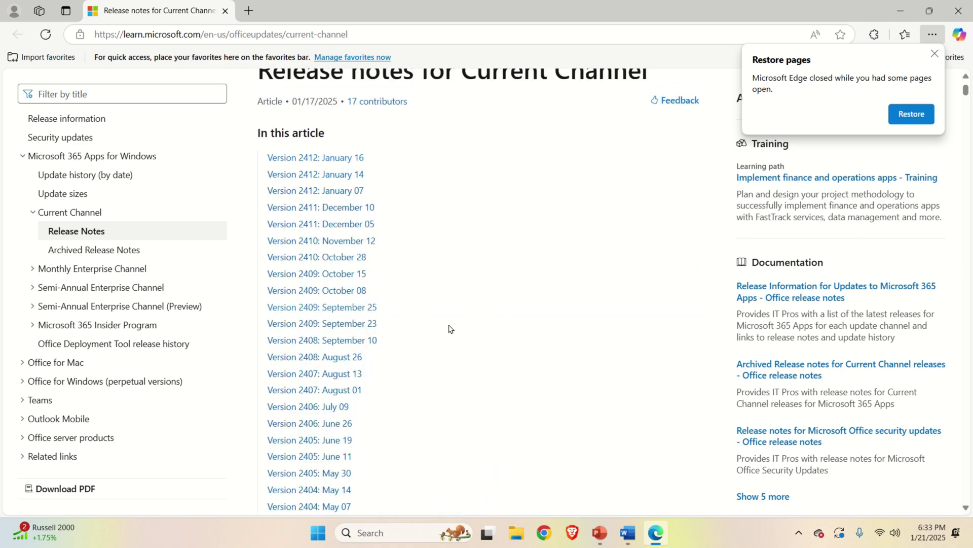
pyautogui.click(359, 325)
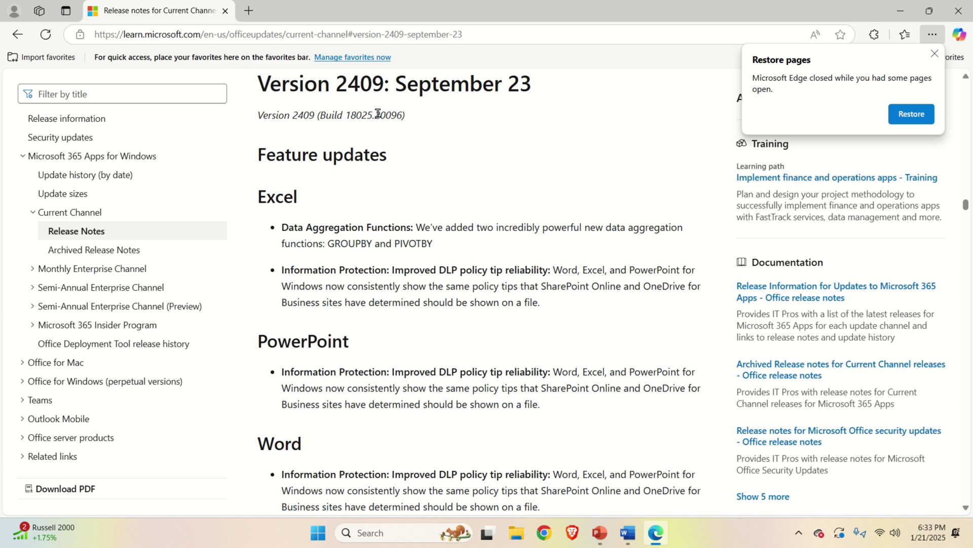
pyautogui.moveTo(380, 114); pyautogui.dragTo(424, 118)
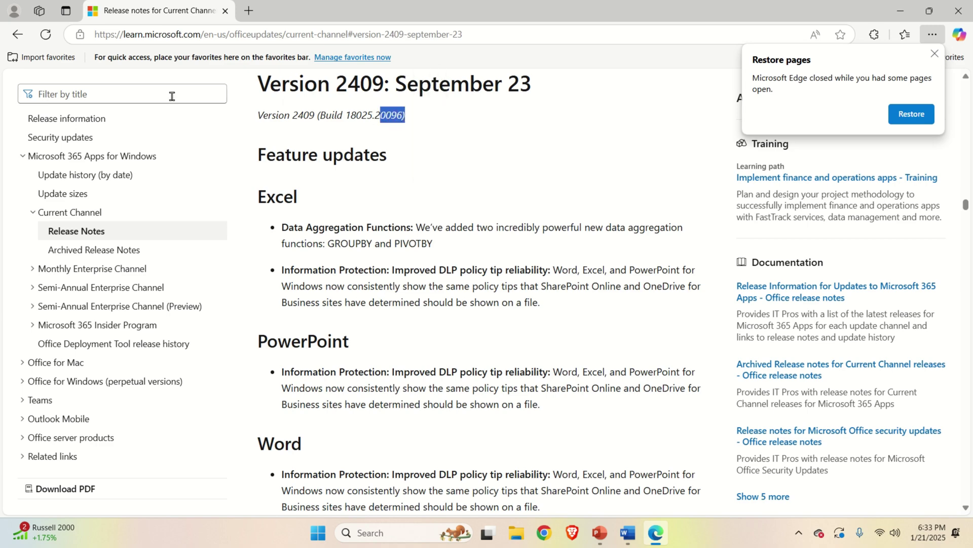
pyautogui.click(628, 532)
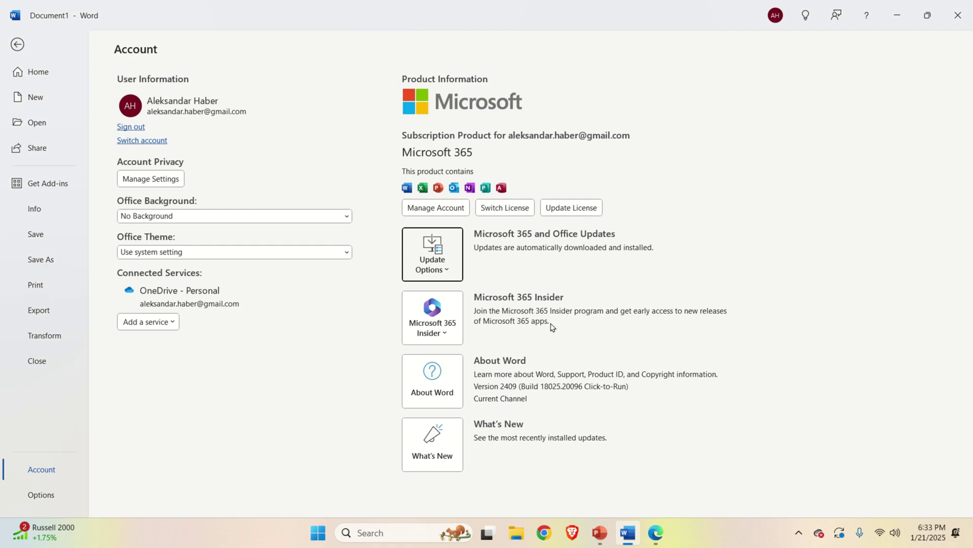
# Open Word's privacy settings from Account and scroll to Connected experiences to confirm content analysis is off.
pyautogui.click(51, 475)
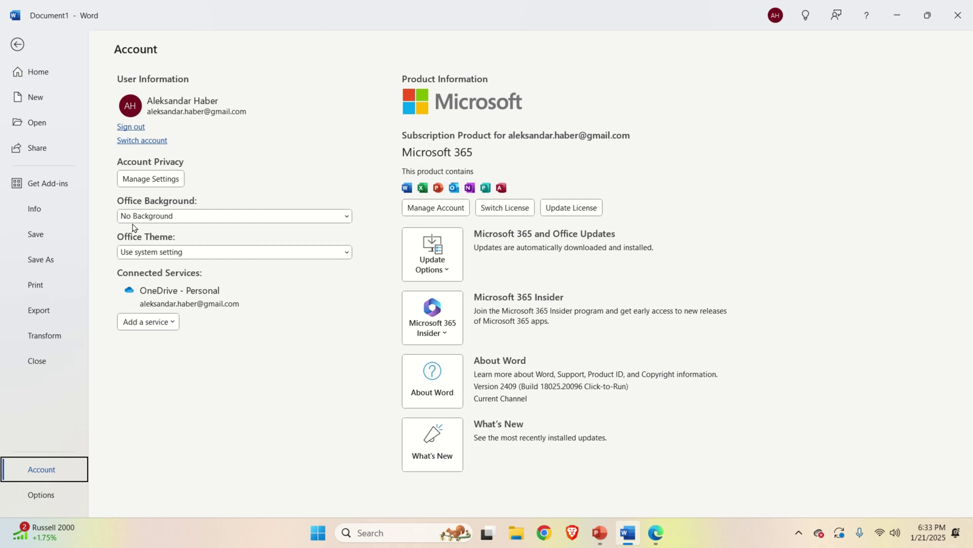
pyautogui.click(151, 179)
pyautogui.scroll(-6, 436, 244)
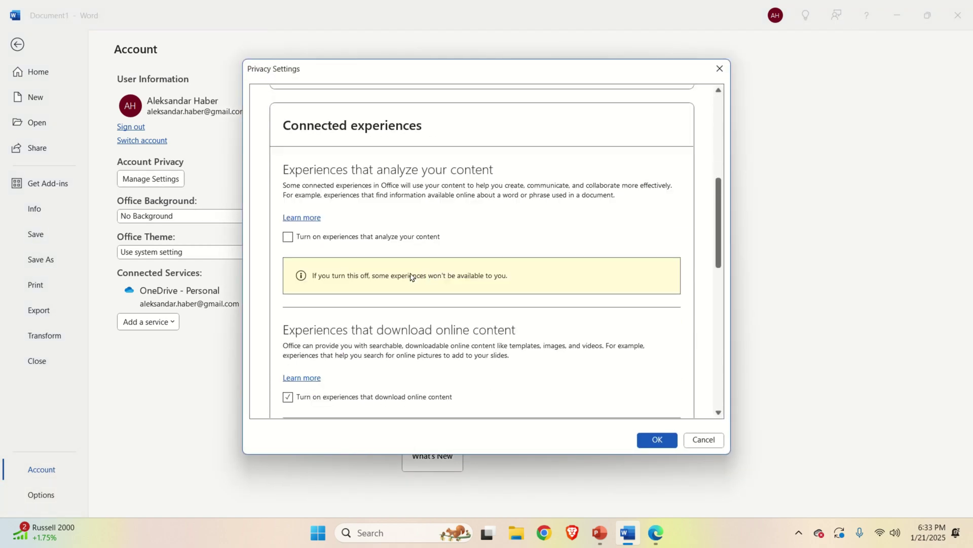